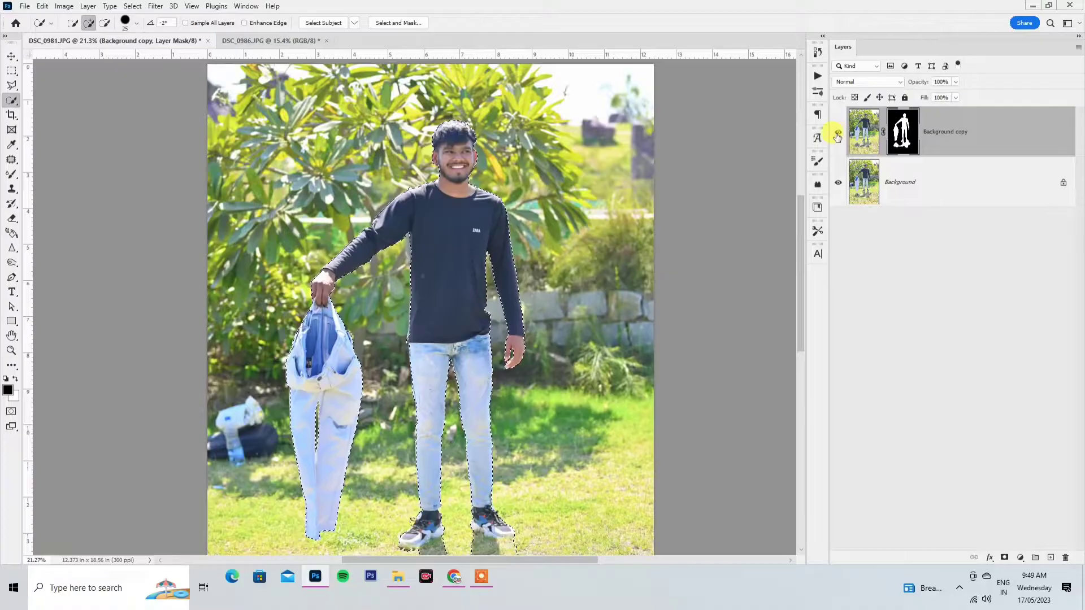
- Hide the Background copy layer and, on the Background layer, expand the selection around the man and the held jeans
{"action": "left_click", "coordinate": [837, 134]}
{"action": "left_click", "coordinate": [868, 181]}
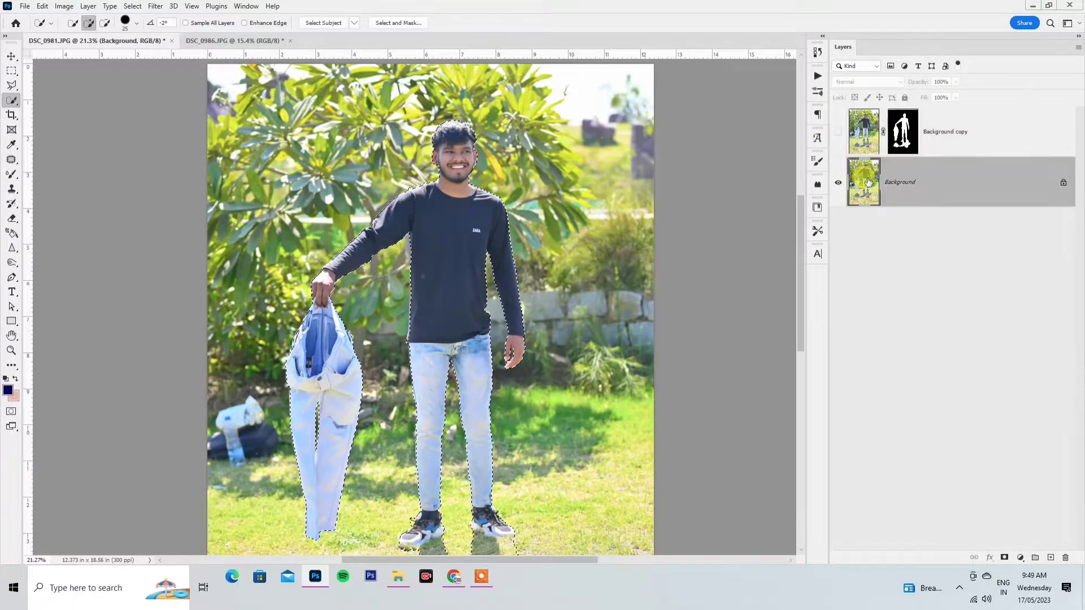
{"action": "left_click", "coordinate": [132, 5]}
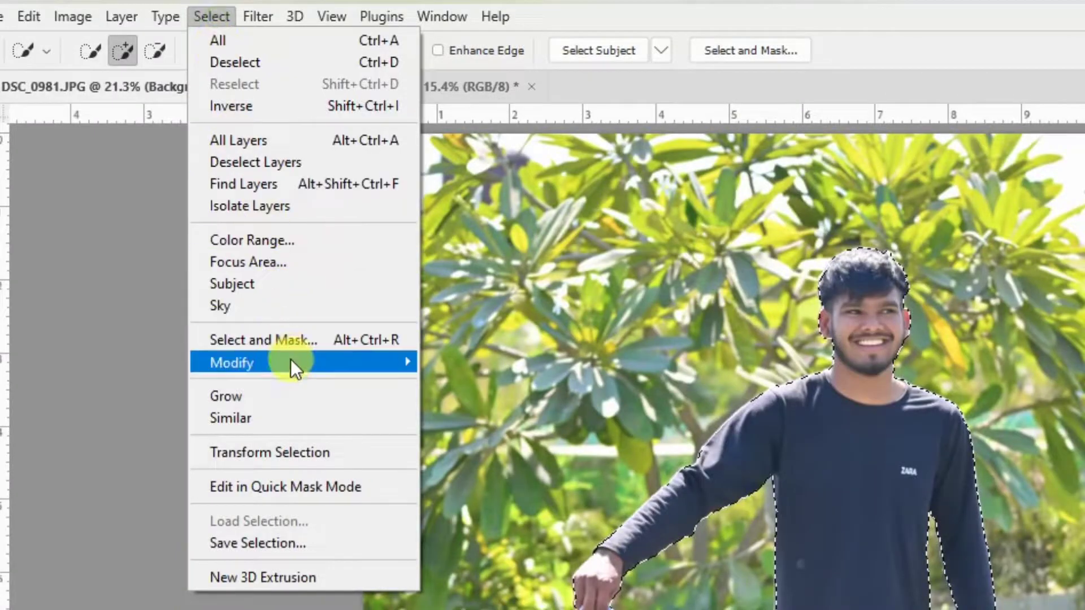
{"action": "mouse_move", "coordinate": [291, 361]}
{"action": "left_click", "coordinate": [472, 406]}
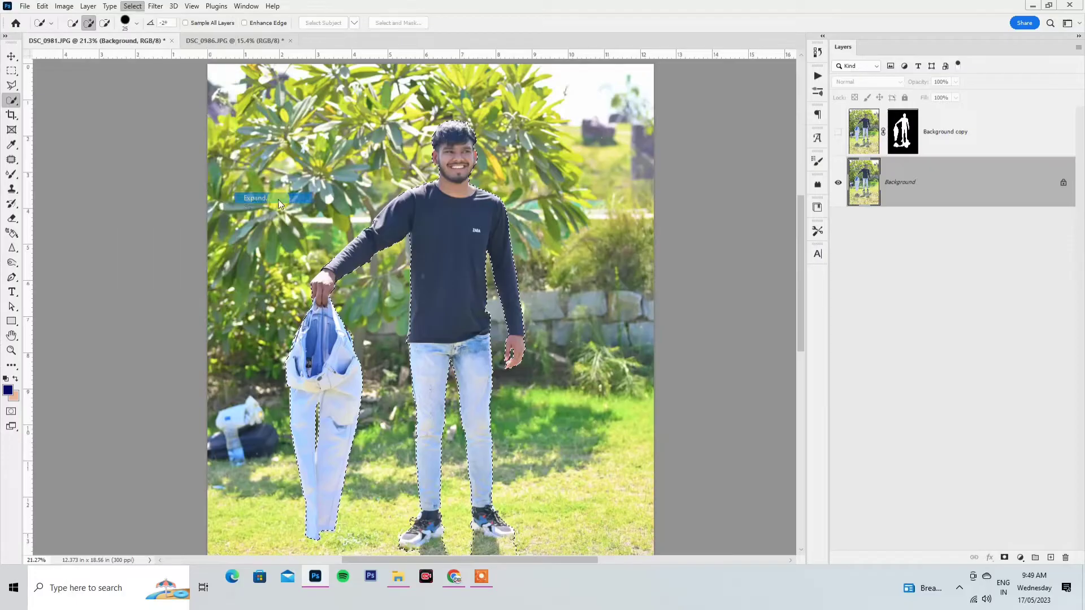
{"action": "left_click", "coordinate": [593, 182]}
- Fill the expanded selection on the Background layer using Content-Aware contents at 100% opacity in Normal mode
{"action": "scroll", "coordinate": [436, 310], "scroll_direction": "down", "scroll_amount": 2}
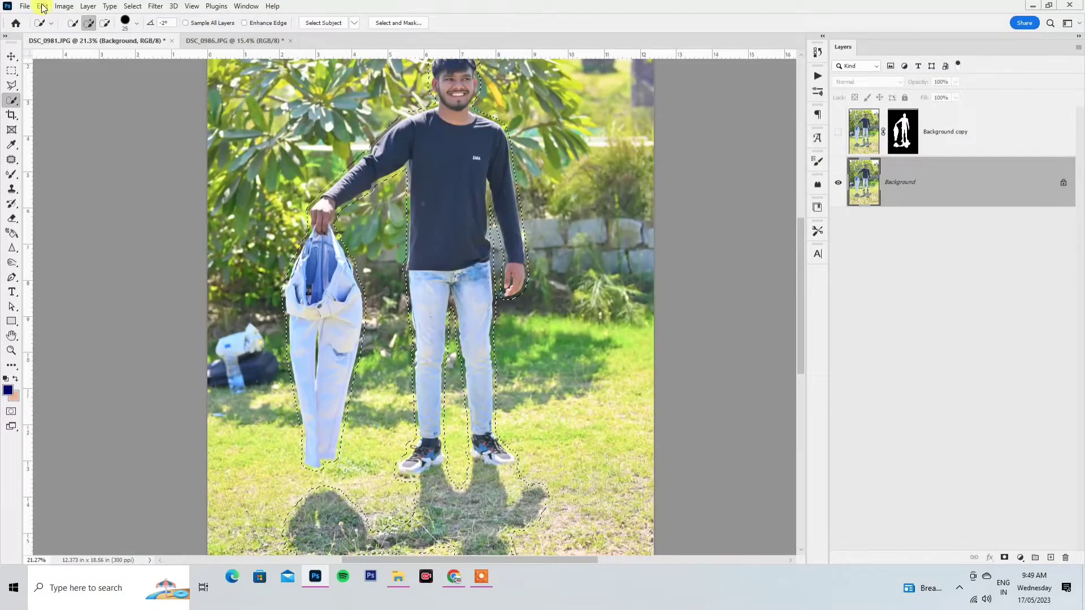
{"action": "left_click", "coordinate": [43, 8]}
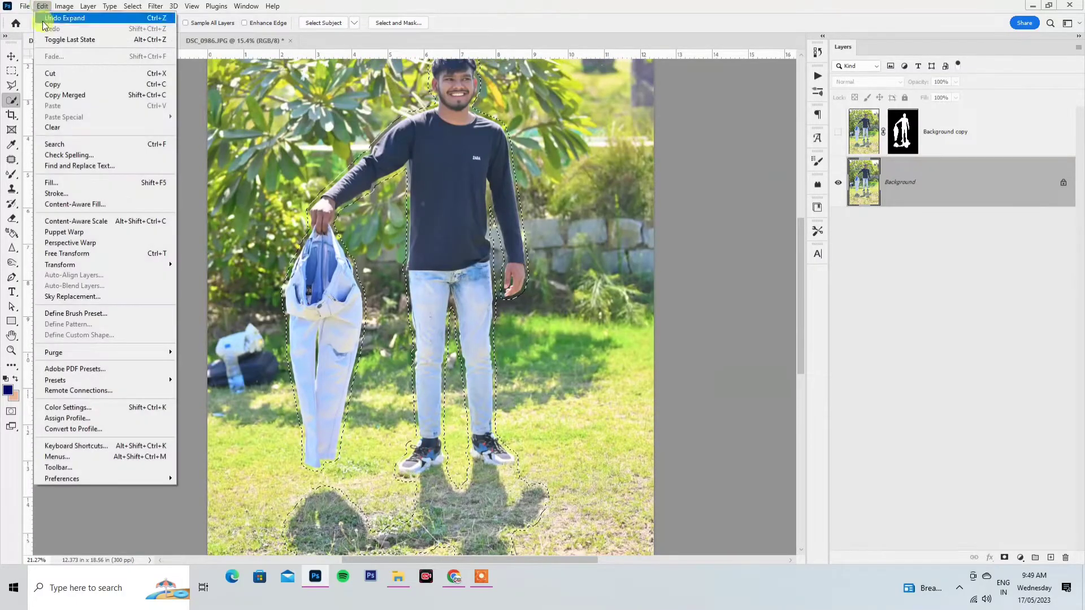
{"action": "left_click", "coordinate": [49, 176]}
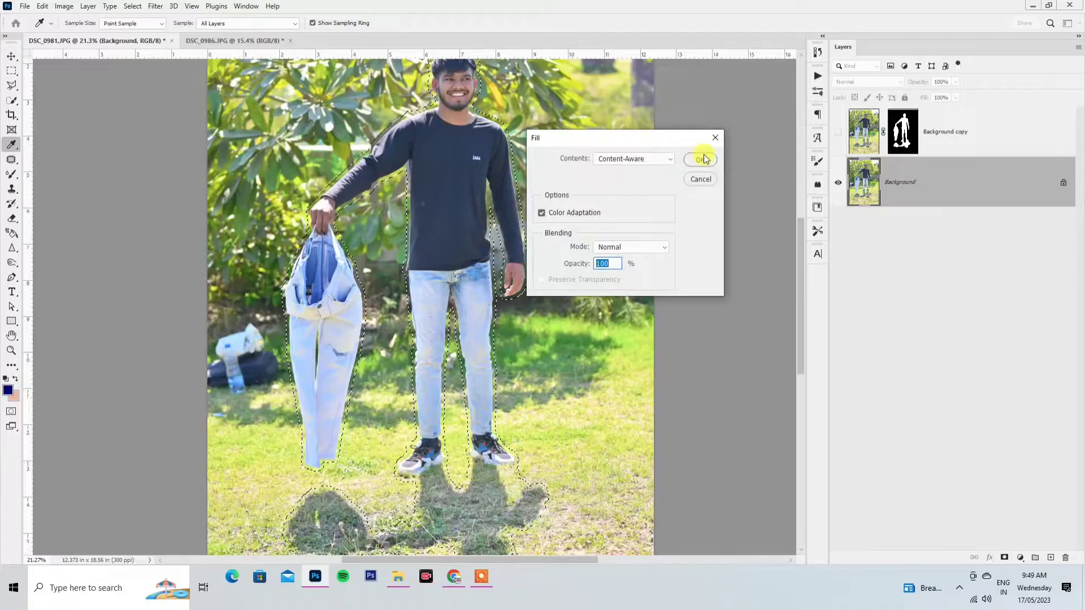
{"action": "left_click", "coordinate": [650, 159]}
{"action": "left_click", "coordinate": [634, 210]}
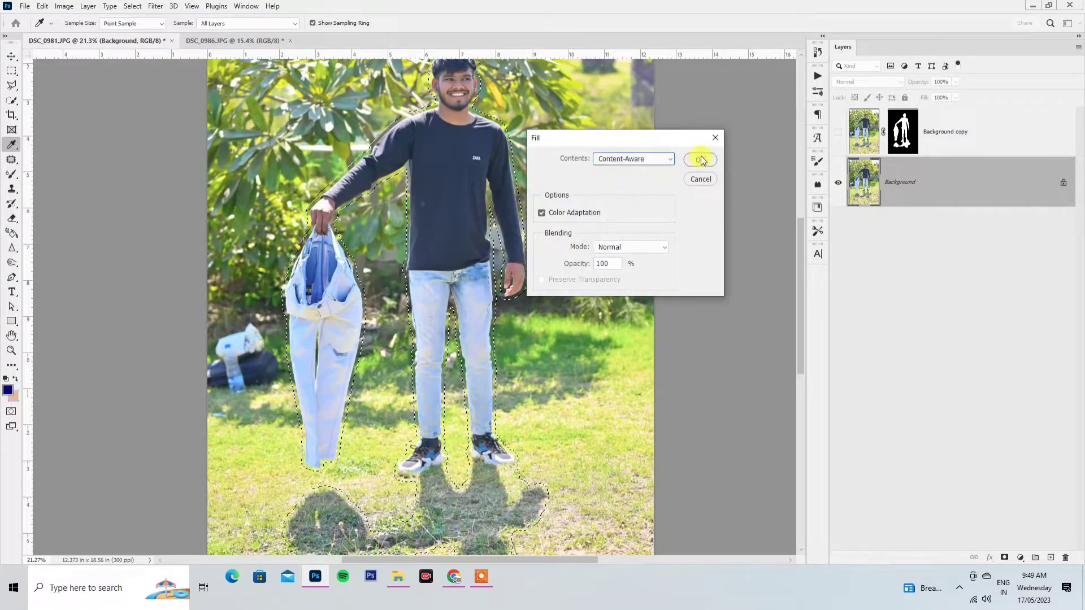
{"action": "left_click", "coordinate": [699, 159]}
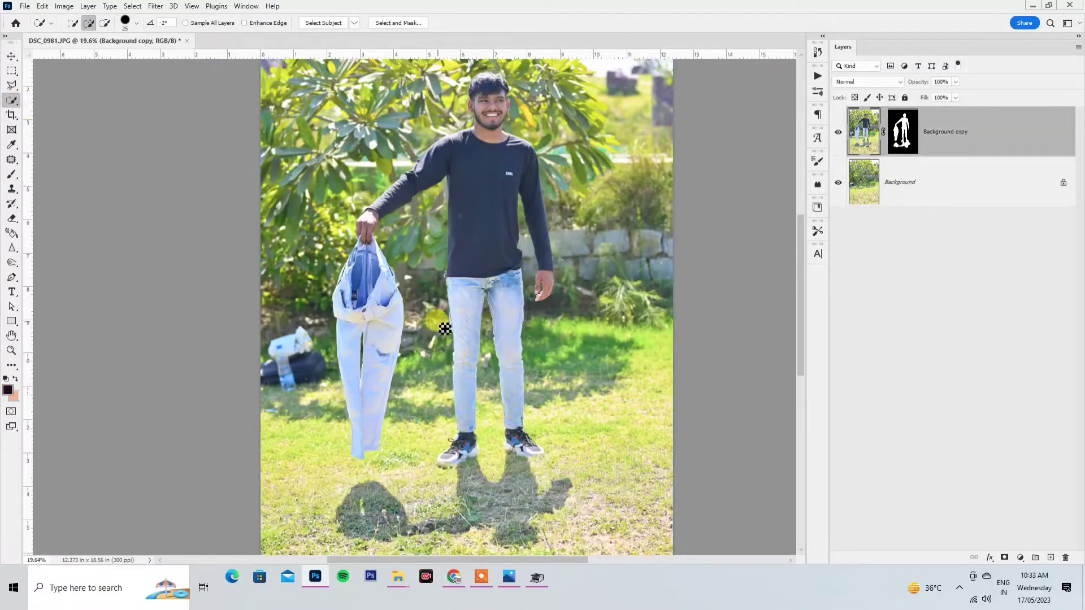
- Select the man's jeans-clad legs and shoes on the Background copy layer with Quick Selection and copy them to a new layer
{"action": "left_click_drag", "start_coordinate": [521, 399], "coordinate": [531, 453]}
{"action": "scroll", "coordinate": [472, 399], "scroll_direction": "up", "scroll_amount": 4}
{"action": "left_click_drag", "start_coordinate": [472, 399], "coordinate": [468, 113]}
{"action": "key", "text": "bracketright"}
{"action": "key", "text": "bracketright"}
{"action": "key", "text": "bracketright"}
{"action": "mouse_move", "coordinate": [616, 309]}
{"action": "left_mouse_down"}
{"action": "mouse_move", "coordinate": [539, 280]}
{"action": "mouse_move", "coordinate": [517, 225]}
{"action": "left_mouse_up"}
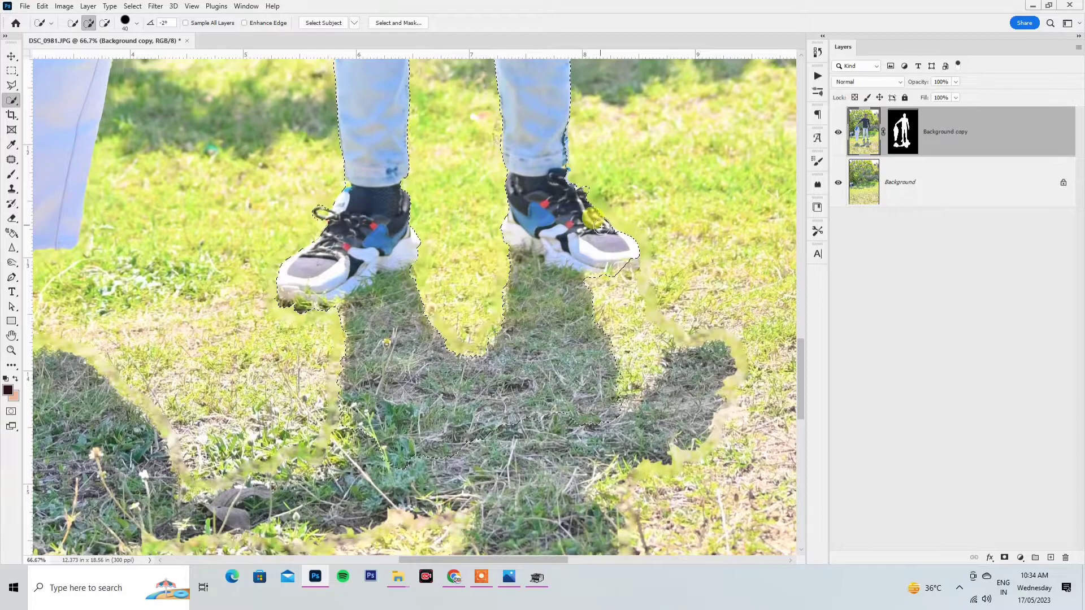
{"action": "mouse_move", "coordinate": [411, 326]}
{"action": "left_mouse_down"}
{"action": "mouse_move", "coordinate": [407, 368]}
{"action": "mouse_move", "coordinate": [464, 400]}
{"action": "left_mouse_up"}
{"action": "key", "text": "ctrl+j"}
- Hide Layer 1 and paint black on the Background copy mask within the leg selection to remove the man's legs and shoes
{"action": "key", "text": "v"}
{"action": "scroll", "coordinate": [452, 226], "scroll_direction": "down", "scroll_amount": 4}
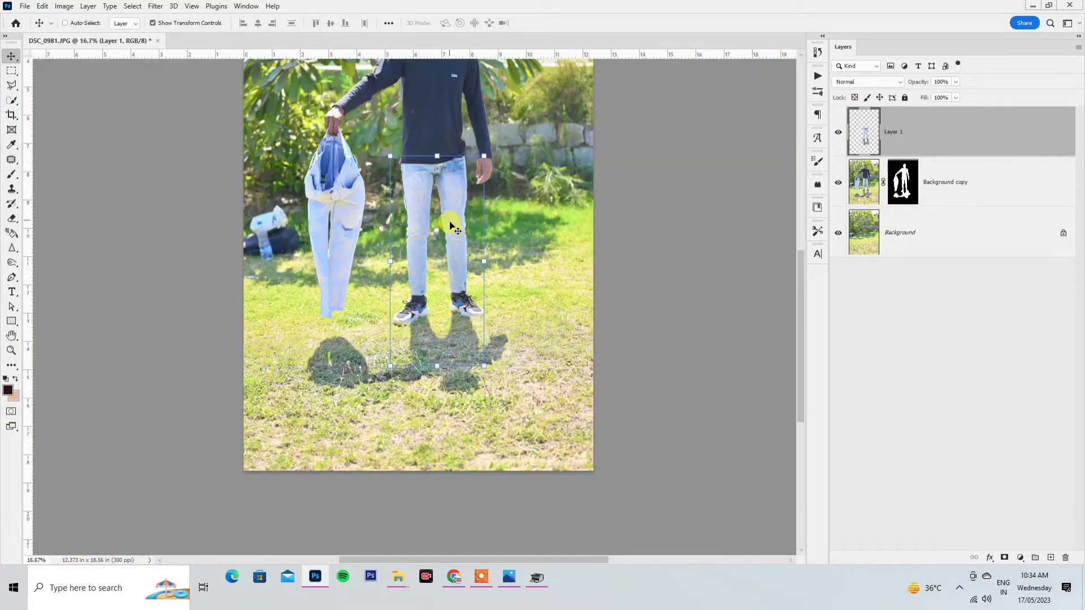
{"action": "left_click_drag", "start_coordinate": [454, 233], "coordinate": [471, 327]}
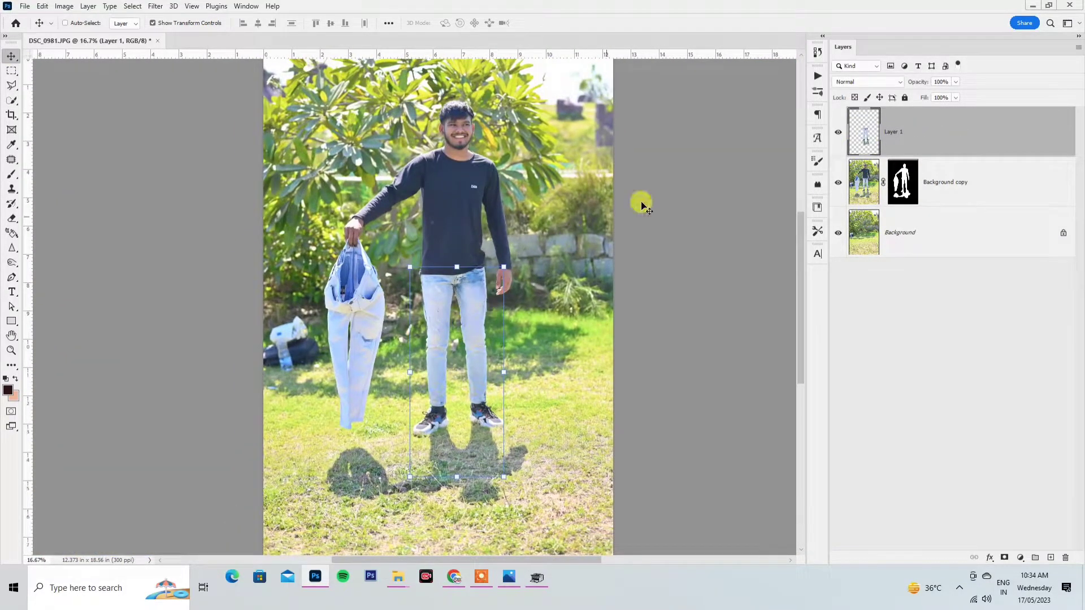
{"action": "left_click", "coordinate": [838, 132]}
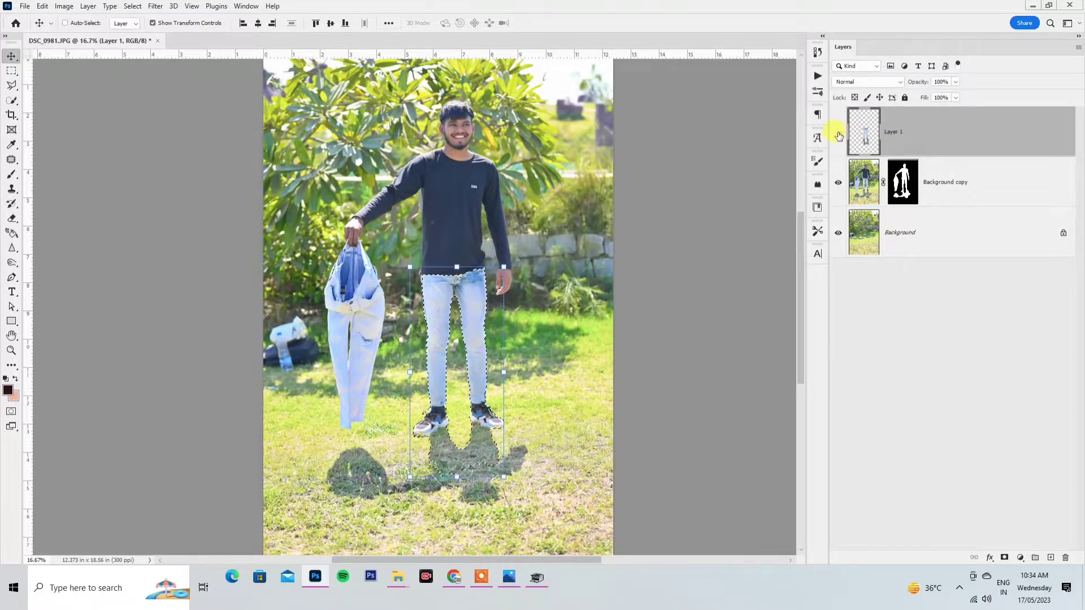
{"action": "left_click", "coordinate": [902, 182]}
{"action": "left_click", "coordinate": [11, 174]}
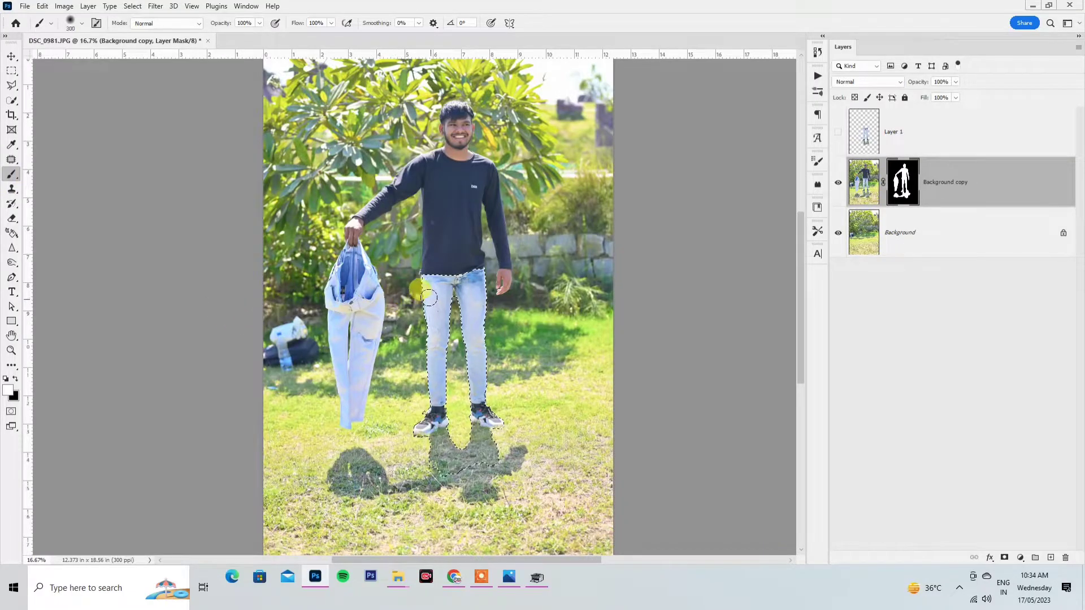
{"action": "left_click", "coordinate": [15, 378]}
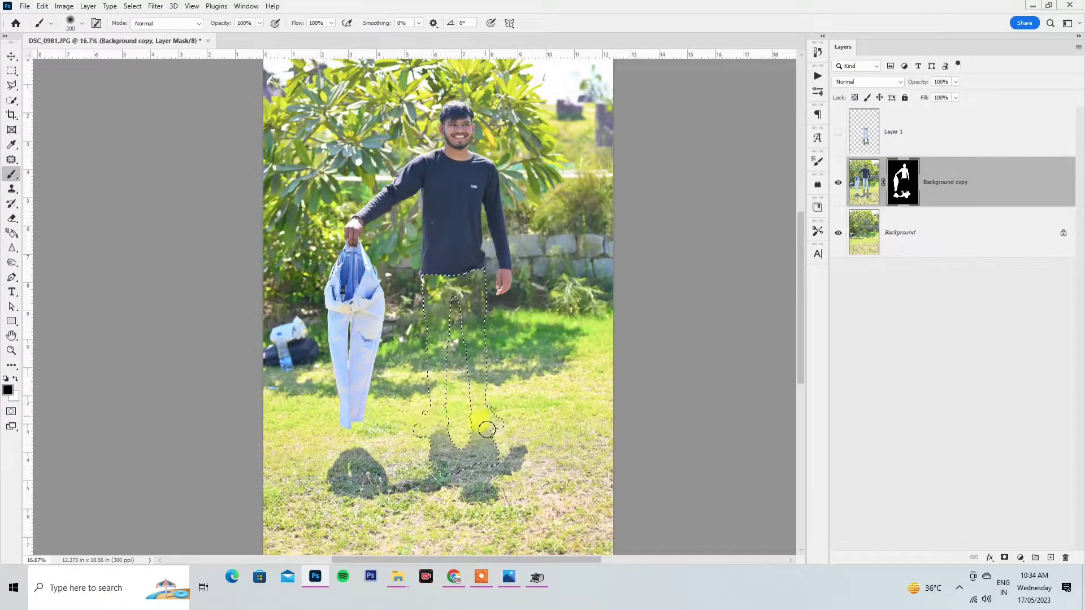
{"action": "left_click_drag", "start_coordinate": [487, 430], "coordinate": [481, 433]}
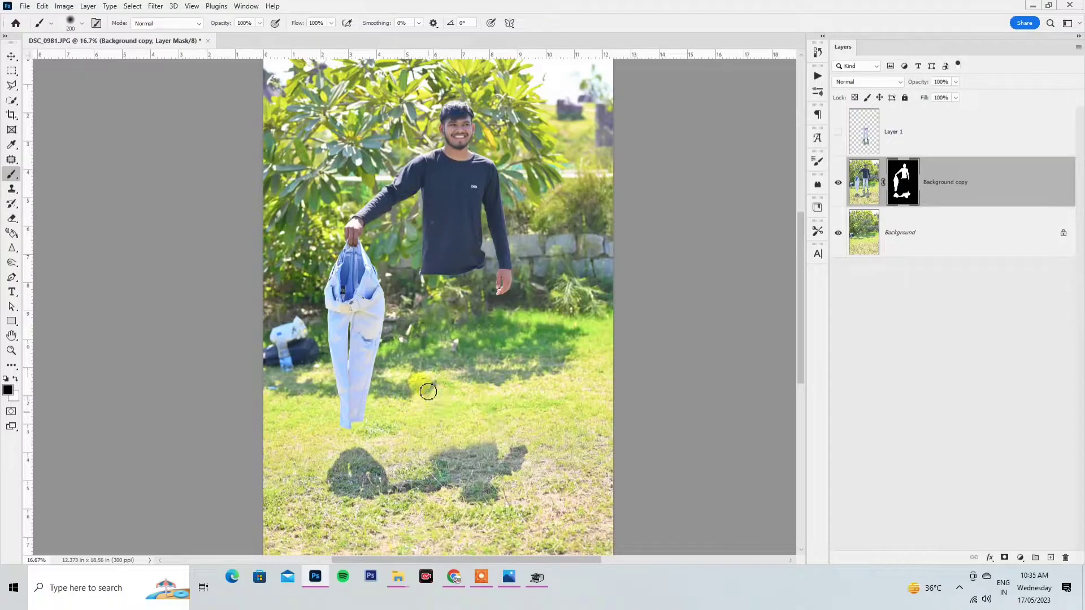
{"action": "mouse_move", "coordinate": [428, 391]}
{"action": "left_mouse_down"}
{"action": "mouse_move", "coordinate": [405, 335]}
{"action": "mouse_move", "coordinate": [428, 292]}
{"action": "mouse_move", "coordinate": [417, 291]}
{"action": "mouse_move", "coordinate": [478, 296]}
{"action": "mouse_move", "coordinate": [469, 355]}
{"action": "mouse_move", "coordinate": [456, 317]}
{"action": "left_mouse_up"}
- Show Layer 1 and move the copied legs under the jeans held in the man's hand
{"action": "left_click", "coordinate": [838, 132]}
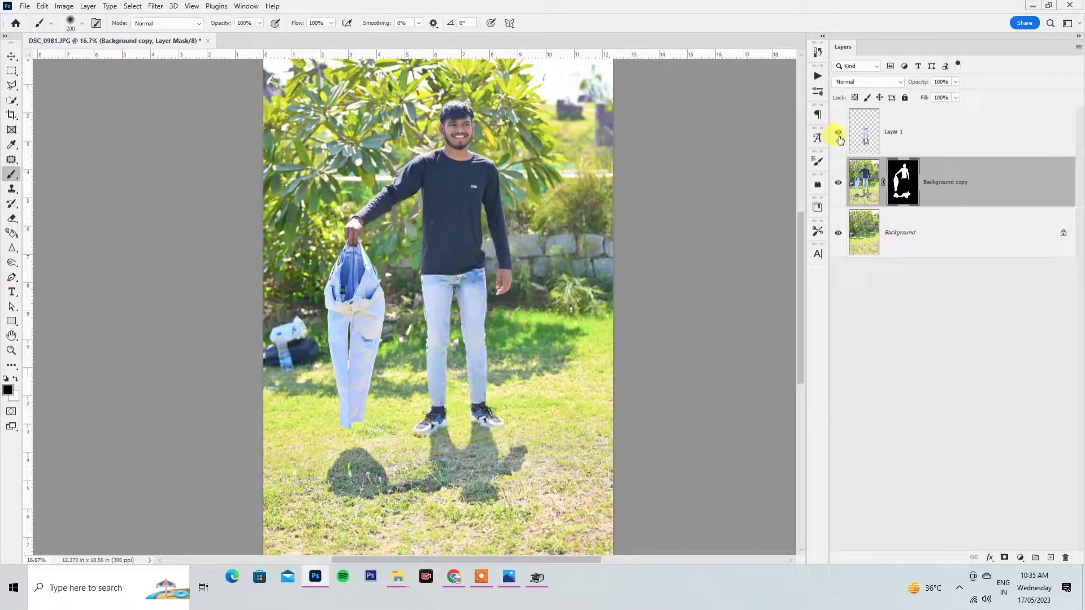
{"action": "left_click", "coordinate": [864, 132]}
{"action": "left_click", "coordinate": [16, 56]}
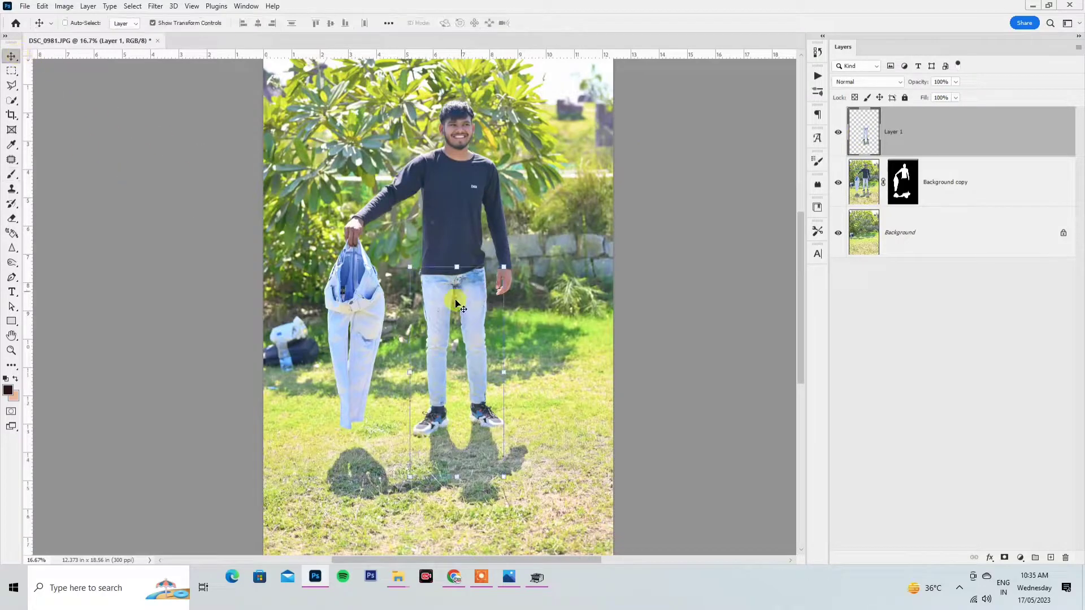
{"action": "left_click_drag", "start_coordinate": [435, 307], "coordinate": [341, 359]}
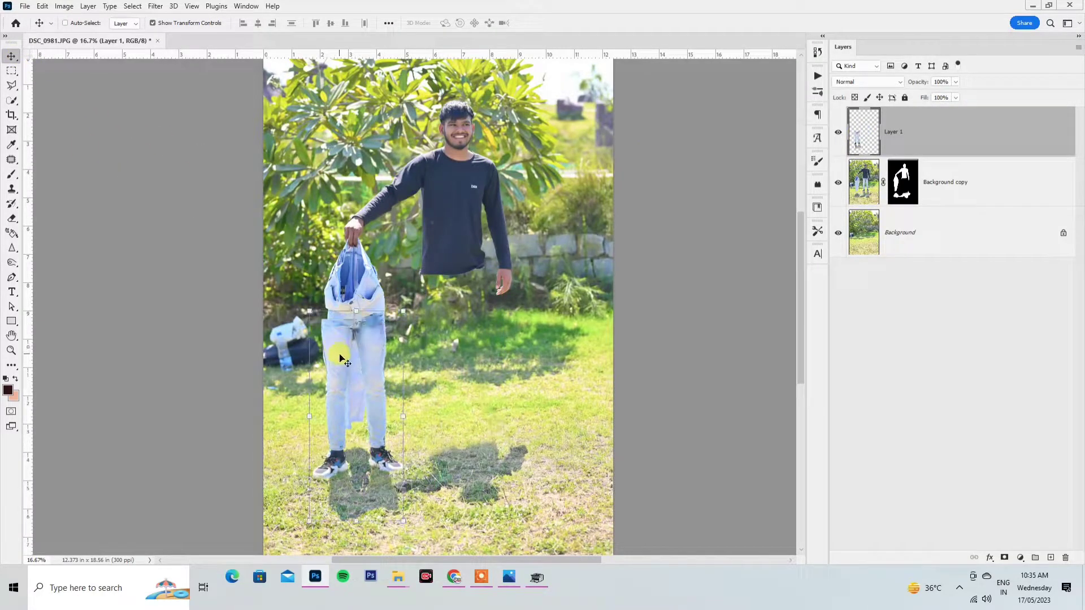
- Align the copied legs with the held jeans at 48% layer opacity, and restore Layer 1 to 100% opacity
{"action": "scroll", "coordinate": [356, 338], "scroll_direction": "up", "scroll_amount": 4}
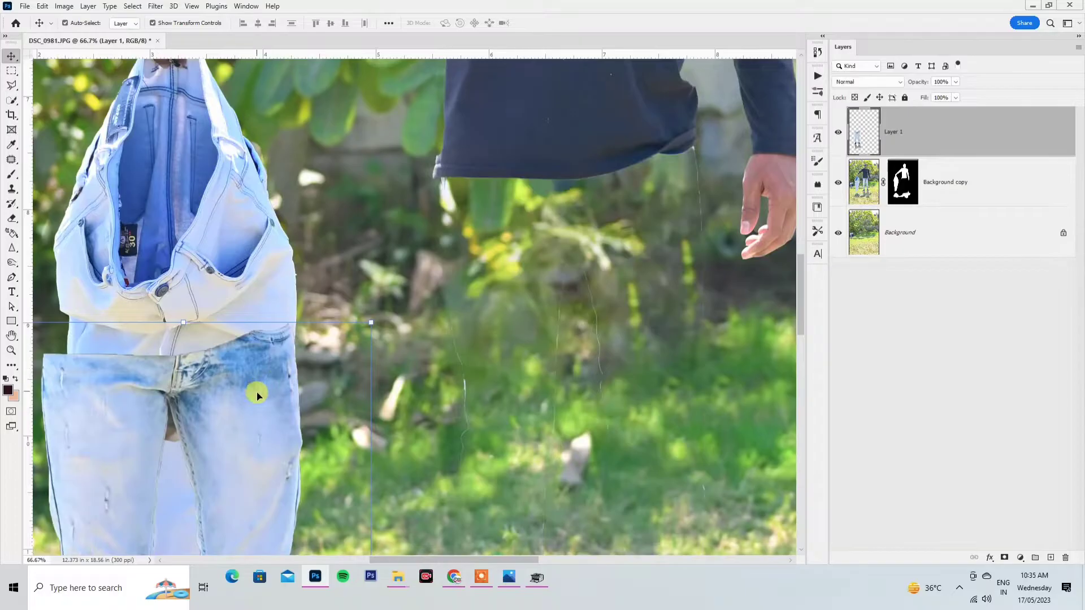
{"action": "left_click_drag", "start_coordinate": [254, 388], "coordinate": [467, 251]}
{"action": "left_click_drag", "start_coordinate": [451, 277], "coordinate": [392, 230]}
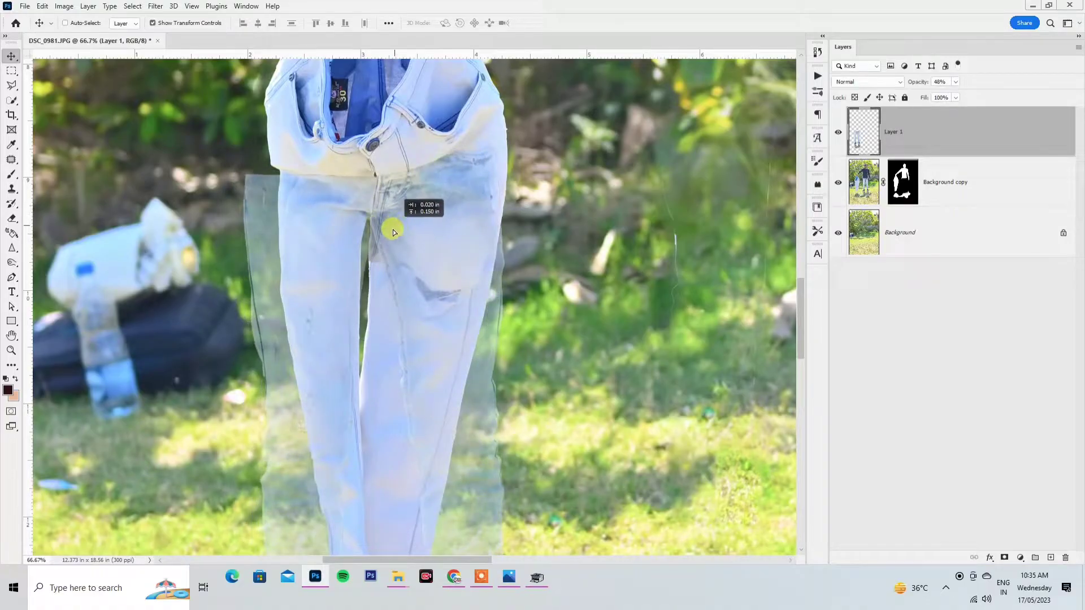
{"action": "left_click_drag", "start_coordinate": [955, 82], "coordinate": [993, 101]}
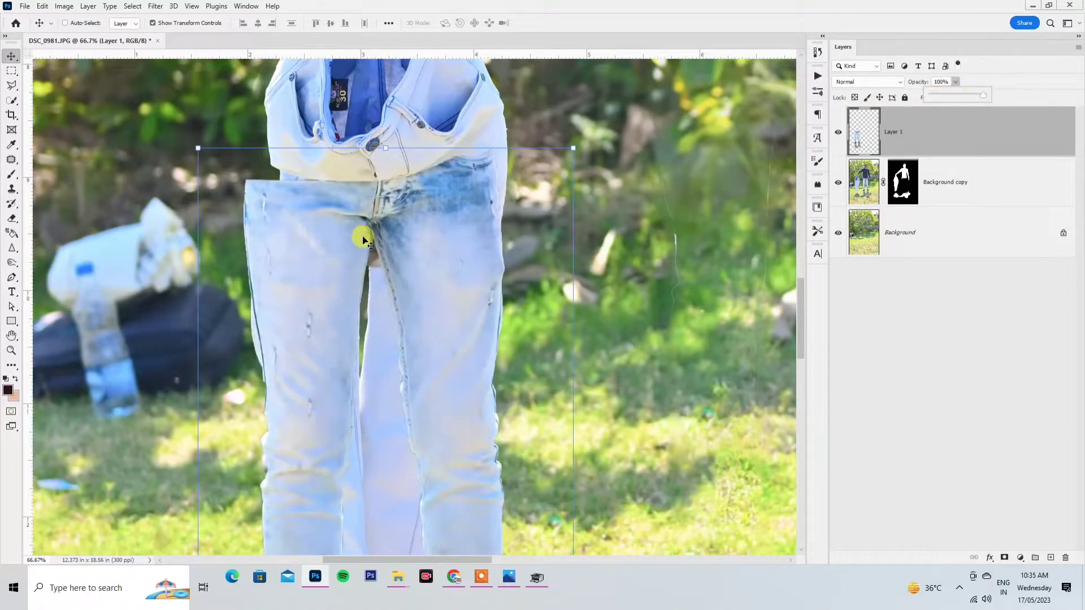
- Erase the leftover background strip between the thighs on Layer 1 with a small Eraser brush
{"action": "left_click", "coordinate": [10, 218]}
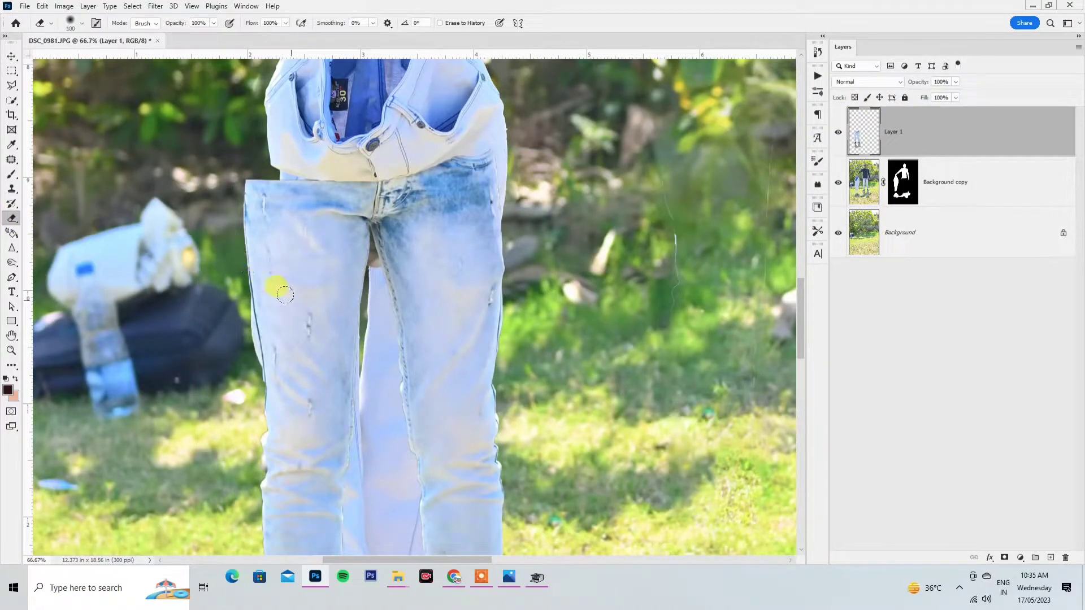
{"action": "key", "text": "bracketleft"}
{"action": "key", "text": "bracketleft"}
{"action": "key", "text": "bracketleft"}
{"action": "key", "text": "bracketleft"}
{"action": "key", "text": "bracketleft"}
{"action": "key", "text": "bracketleft"}
{"action": "key", "text": "ctrl+plus"}
{"action": "key", "text": "ctrl+plus"}
{"action": "key", "text": "ctrl+plus"}
{"action": "left_click_drag", "start_coordinate": [284, 224], "coordinate": [367, 420]}
{"action": "mouse_move", "coordinate": [313, 293]}
{"action": "left_mouse_down"}
{"action": "mouse_move", "coordinate": [295, 314]}
{"action": "mouse_move", "coordinate": [312, 302]}
{"action": "mouse_move", "coordinate": [310, 323]}
{"action": "mouse_move", "coordinate": [334, 325]}
{"action": "mouse_move", "coordinate": [317, 330]}
{"action": "mouse_move", "coordinate": [327, 316]}
{"action": "mouse_move", "coordinate": [344, 329]}
{"action": "mouse_move", "coordinate": [310, 200]}
{"action": "mouse_move", "coordinate": [293, 278]}
{"action": "mouse_move", "coordinate": [321, 306]}
{"action": "mouse_move", "coordinate": [313, 259]}
{"action": "mouse_move", "coordinate": [328, 304]}
{"action": "left_mouse_up"}
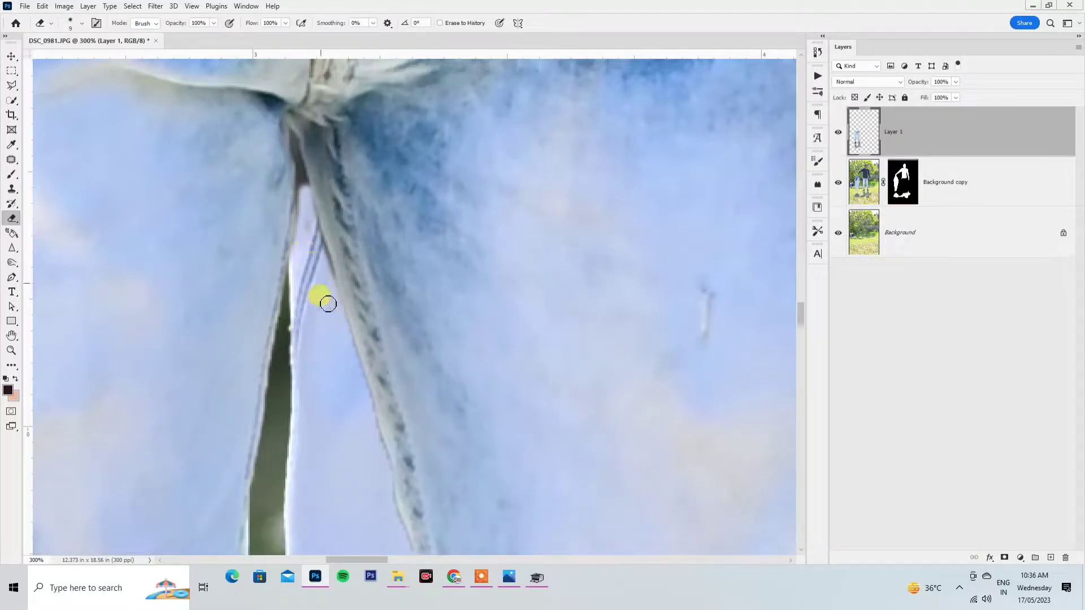
{"action": "scroll", "coordinate": [305, 221], "scroll_direction": "up", "scroll_amount": 2}
{"action": "mouse_move", "coordinate": [298, 266]}
{"action": "left_mouse_down"}
{"action": "mouse_move", "coordinate": [301, 205]}
{"action": "mouse_move", "coordinate": [308, 264]}
{"action": "mouse_move", "coordinate": [296, 364]}
{"action": "mouse_move", "coordinate": [319, 301]}
{"action": "mouse_move", "coordinate": [345, 394]}
{"action": "mouse_move", "coordinate": [317, 367]}
{"action": "left_mouse_up"}
- Move the copied legs slightly up and to the right so they sit closer under the held jeans' waistband
{"action": "scroll", "coordinate": [317, 365], "scroll_direction": "down", "scroll_amount": 5}
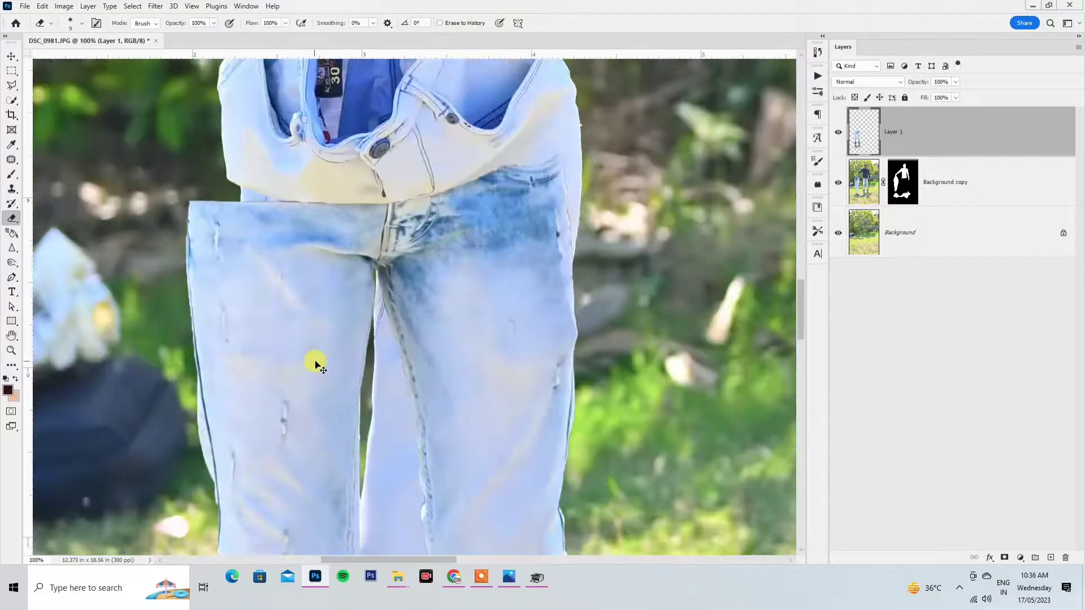
{"action": "left_click_drag", "start_coordinate": [405, 327], "coordinate": [314, 272]}
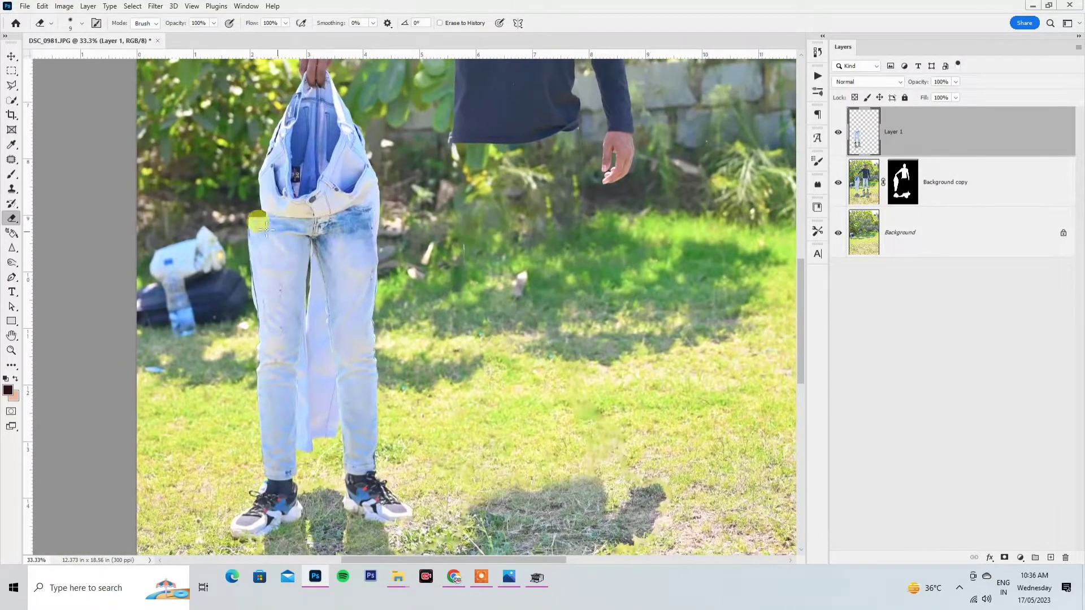
{"action": "key", "text": "v"}
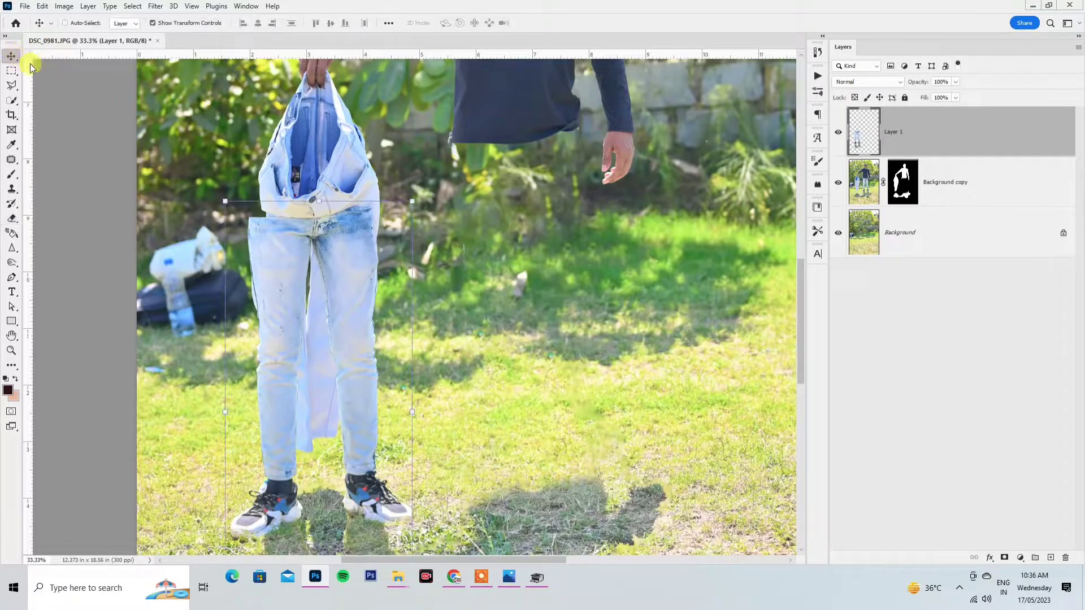
{"action": "left_click_drag", "start_coordinate": [274, 271], "coordinate": [278, 257]}
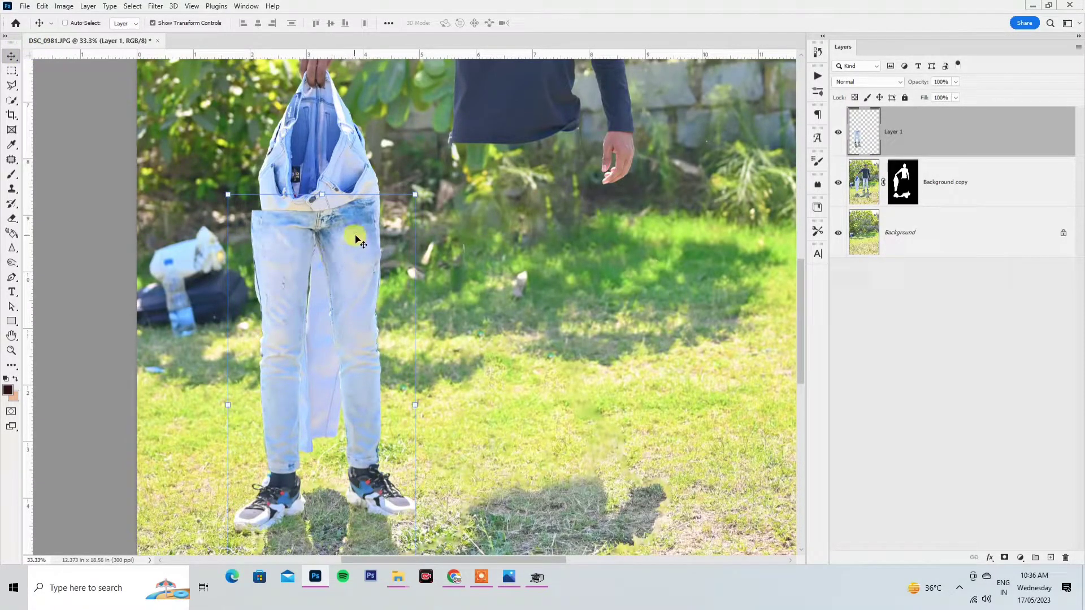
- Raise the copied legs further over the held jeans and nudge them right to line up with the fly and outer edge
{"action": "key", "text": "ctrl+plus"}
{"action": "key", "text": "ctrl+plus"}
{"action": "left_click_drag", "start_coordinate": [305, 200], "coordinate": [358, 243]}
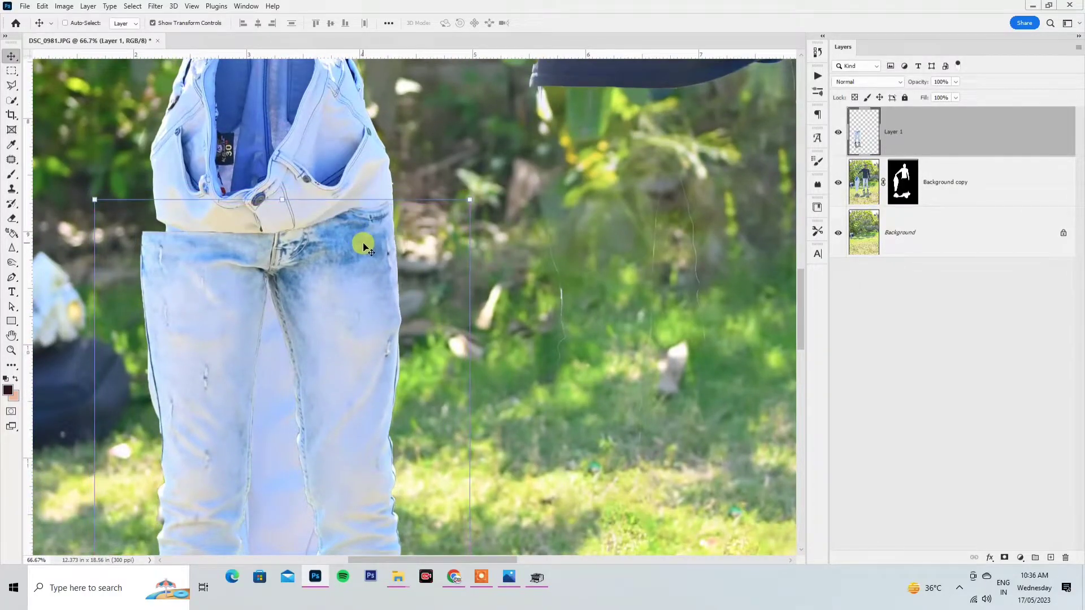
{"action": "left_click_drag", "start_coordinate": [254, 283], "coordinate": [352, 239]}
{"action": "key", "text": "Right"}
{"action": "key", "text": "Right"}
{"action": "key", "text": "Right"}
{"action": "key", "text": "Right"}
{"action": "key", "text": "Right"}
{"action": "key", "text": "Right"}
{"action": "key", "text": "Right"}
{"action": "key", "text": "Right"}
{"action": "key", "text": "Right"}
{"action": "key", "text": "Right"}
{"action": "key", "text": "Right"}
{"action": "key", "text": "Right"}
{"action": "key", "text": "Right"}
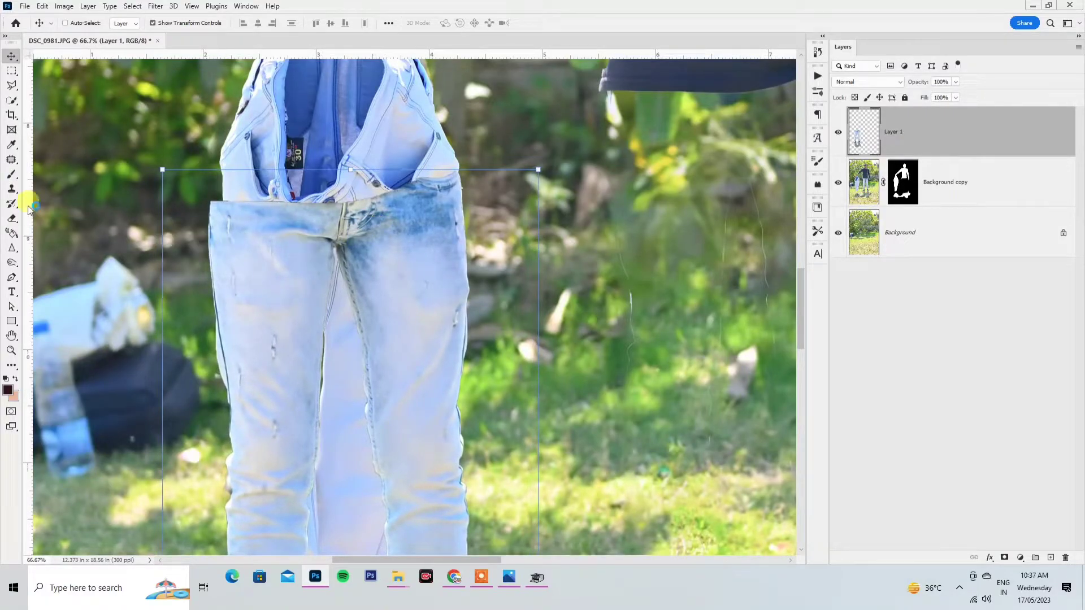
- Add a layer mask to Layer 1 and brush black over the legs' upper edge to reveal the held waistband, lowering brush opacity to 30%
{"action": "left_click", "coordinate": [1002, 558]}
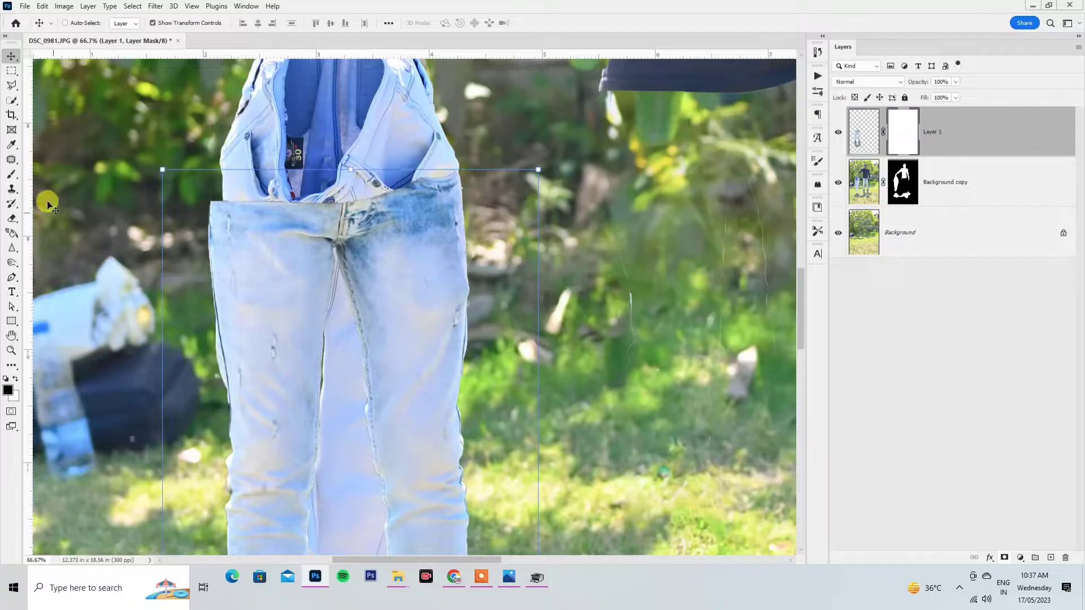
{"action": "left_click", "coordinate": [11, 175]}
{"action": "mouse_move", "coordinate": [192, 201]}
{"action": "left_mouse_down"}
{"action": "mouse_move", "coordinate": [231, 203]}
{"action": "mouse_move", "coordinate": [329, 230]}
{"action": "mouse_move", "coordinate": [342, 223]}
{"action": "mouse_move", "coordinate": [309, 202]}
{"action": "mouse_move", "coordinate": [363, 221]}
{"action": "mouse_move", "coordinate": [371, 202]}
{"action": "mouse_move", "coordinate": [253, 28]}
{"action": "mouse_move", "coordinate": [225, 35]}
{"action": "mouse_move", "coordinate": [230, 47]}
{"action": "mouse_move", "coordinate": [429, 165]}
{"action": "mouse_move", "coordinate": [389, 170]}
{"action": "mouse_move", "coordinate": [421, 157]}
{"action": "mouse_move", "coordinate": [334, 195]}
{"action": "left_mouse_up"}
{"action": "left_click", "coordinate": [259, 23]}
{"action": "left_click_drag", "start_coordinate": [192, 188], "coordinate": [173, 221]}
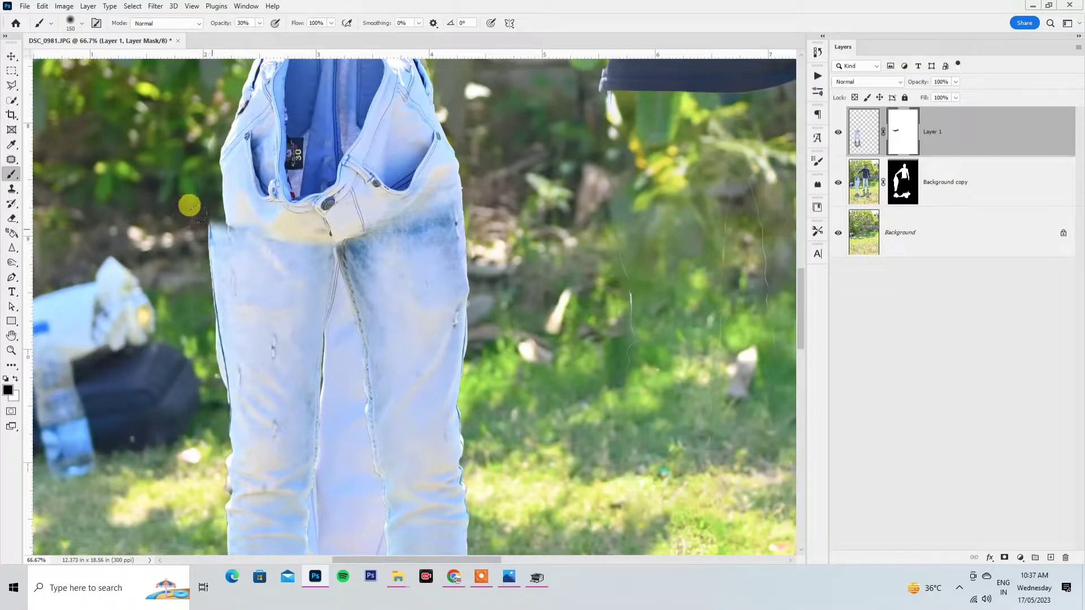
- Warp the copied legs on Layer 1 so their left outer edge lines up with the hip of the held jeans
{"action": "key", "text": "v"}
{"action": "key", "text": "ctrl+t"}
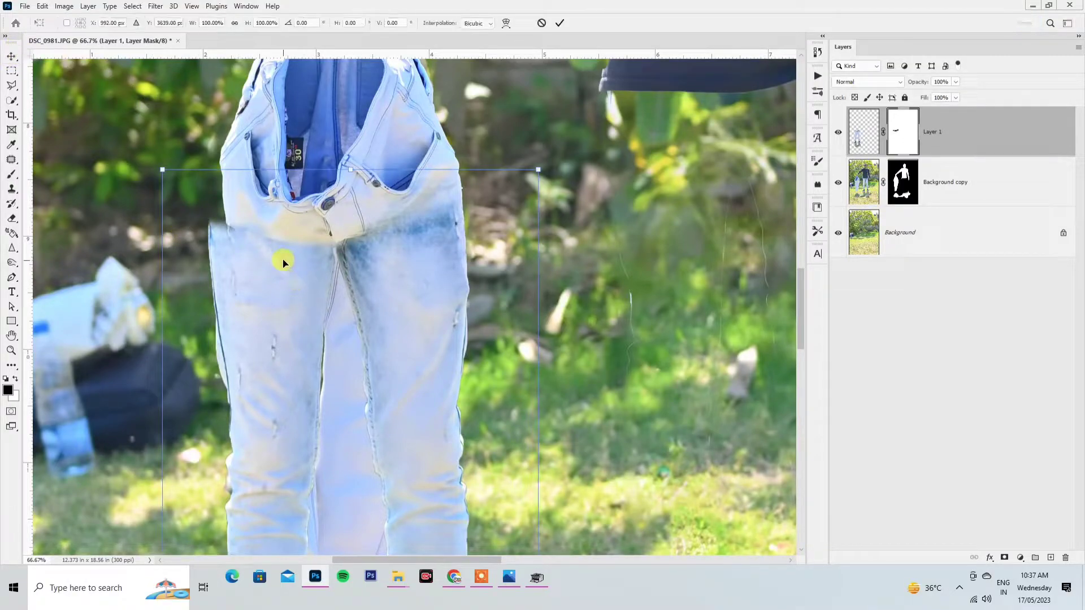
{"action": "right_click", "coordinate": [280, 249]}
{"action": "left_click", "coordinate": [308, 296]}
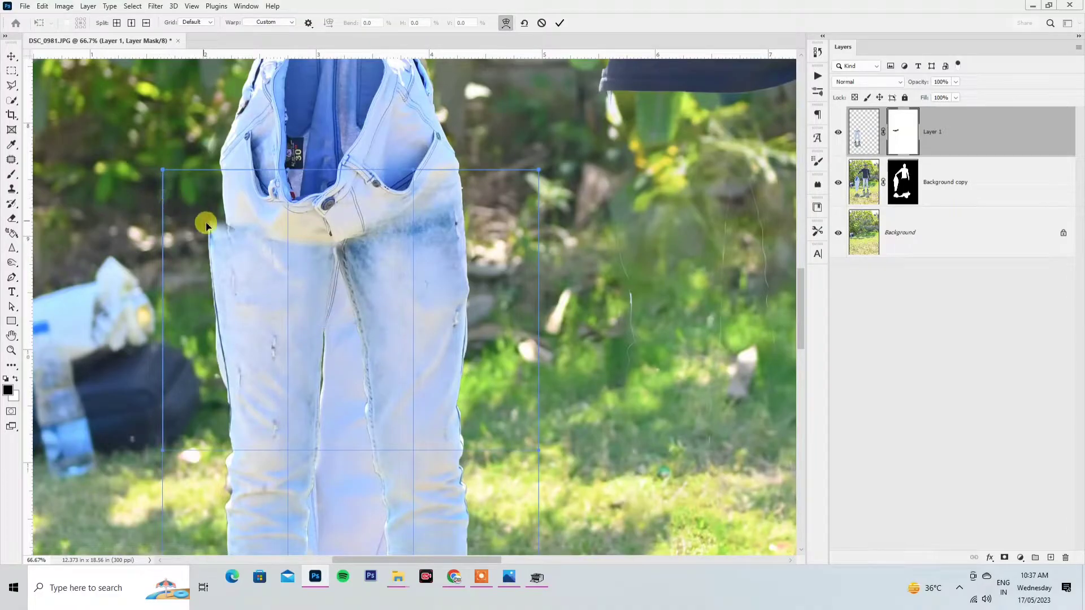
{"action": "left_click_drag", "start_coordinate": [208, 223], "coordinate": [223, 217]}
{"action": "left_click_drag", "start_coordinate": [327, 257], "coordinate": [317, 238]}
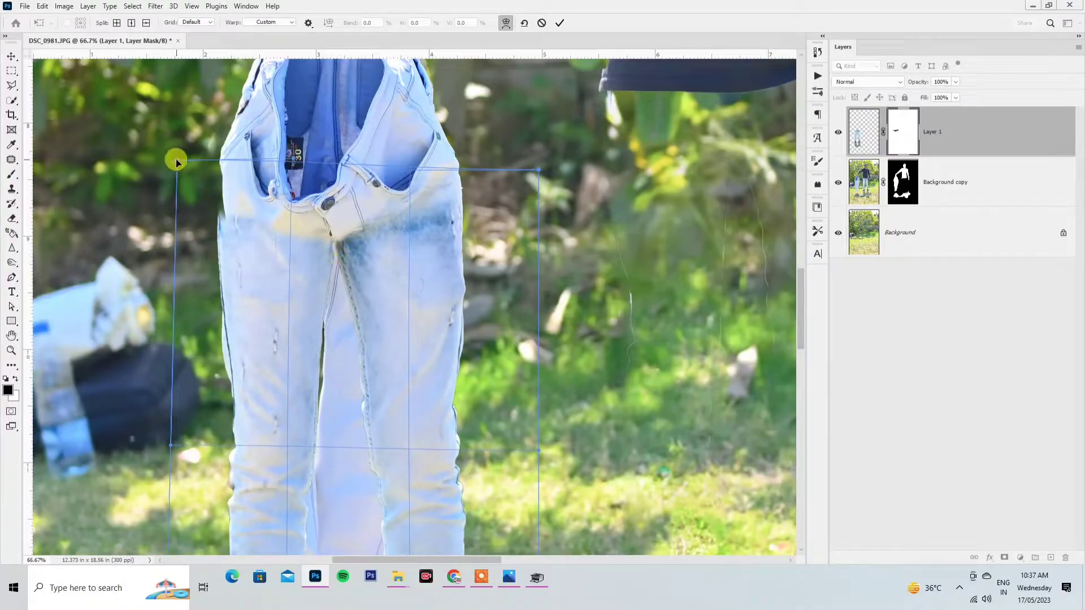
{"action": "left_click_drag", "start_coordinate": [176, 162], "coordinate": [188, 157]}
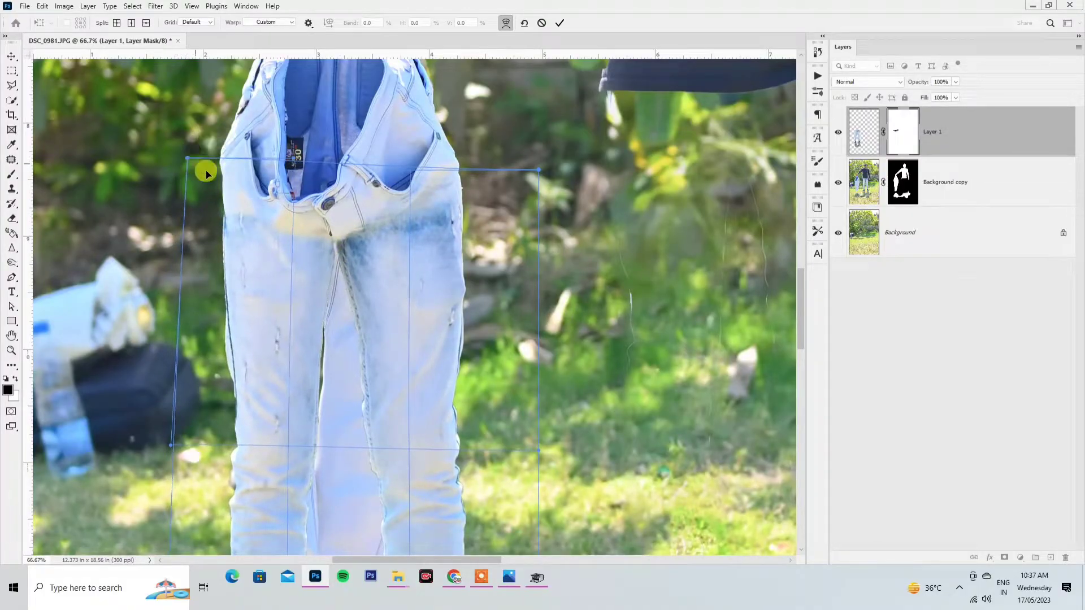
{"action": "key", "text": "Return"}
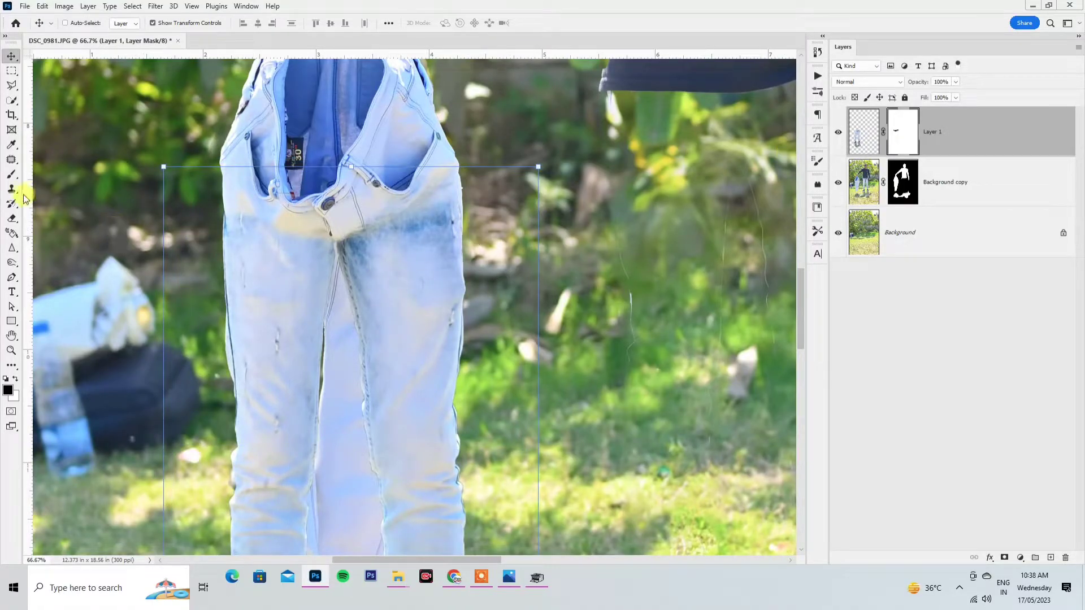
- Paint black at 30% opacity on Layer 1's mask to blend the legs' dark upper edge into the held jeans
{"action": "left_click", "coordinate": [11, 174]}
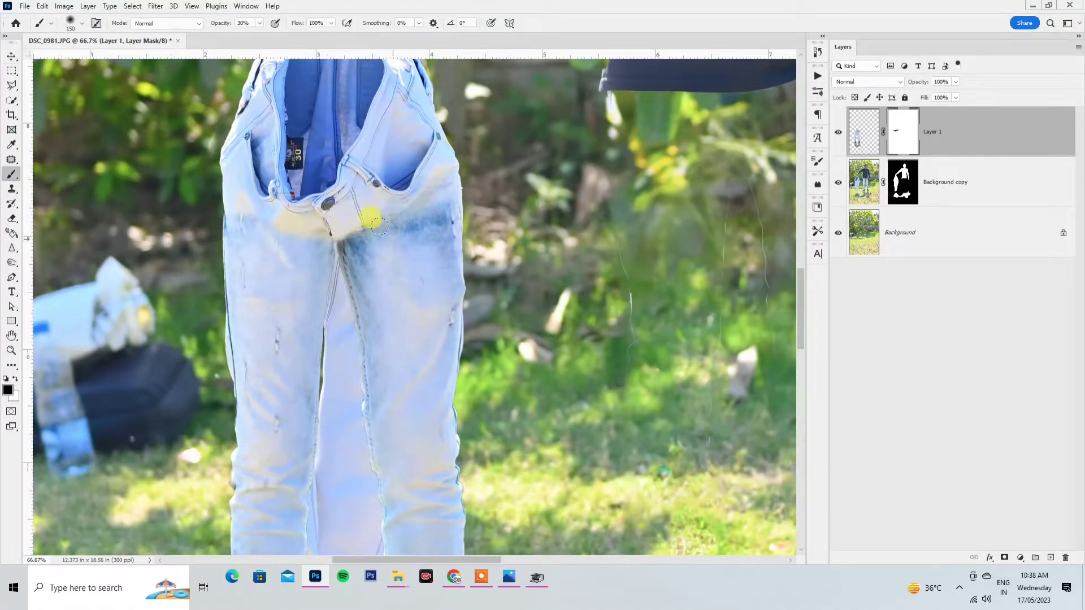
{"action": "mouse_move", "coordinate": [378, 226]}
{"action": "left_mouse_down"}
{"action": "mouse_move", "coordinate": [396, 209]}
{"action": "mouse_move", "coordinate": [420, 214]}
{"action": "mouse_move", "coordinate": [267, 249]}
{"action": "left_mouse_up"}
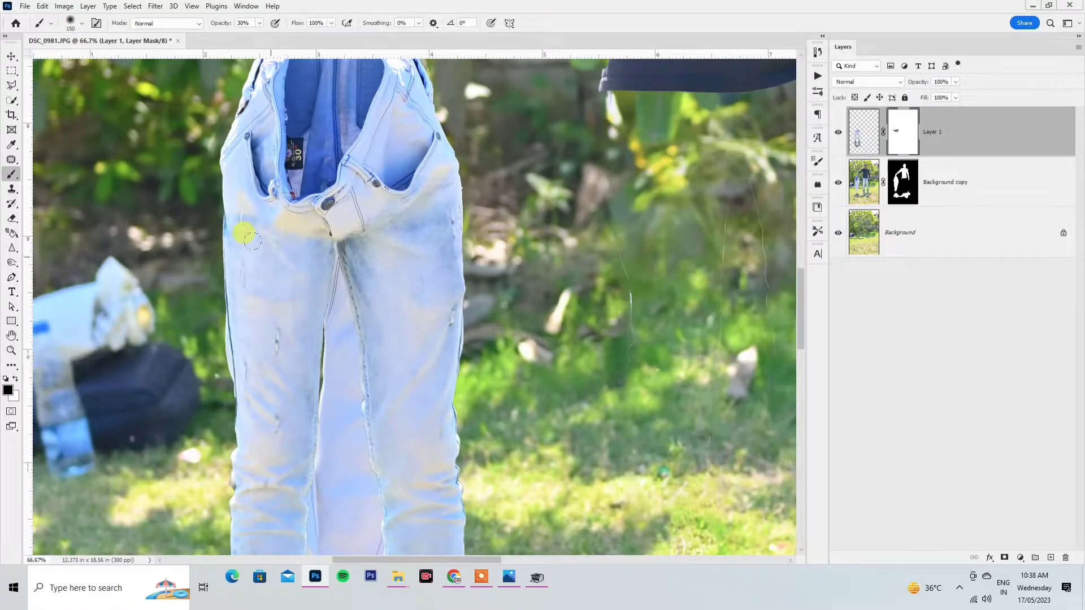
{"action": "mouse_move", "coordinate": [240, 208]}
{"action": "left_mouse_down"}
{"action": "mouse_move", "coordinate": [205, 242]}
{"action": "mouse_move", "coordinate": [266, 270]}
{"action": "left_mouse_up"}
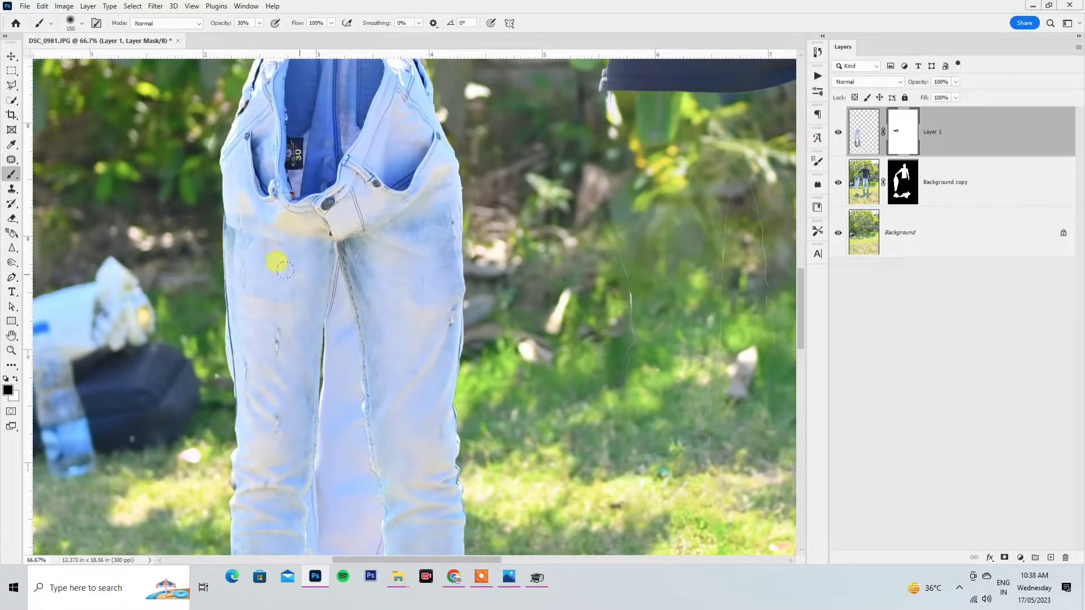
{"action": "mouse_move", "coordinate": [361, 382]}
{"action": "left_mouse_down"}
{"action": "mouse_move", "coordinate": [370, 316]}
{"action": "mouse_move", "coordinate": [359, 306]}
{"action": "left_mouse_up"}
{"action": "left_click_drag", "start_coordinate": [408, 259], "coordinate": [412, 355]}
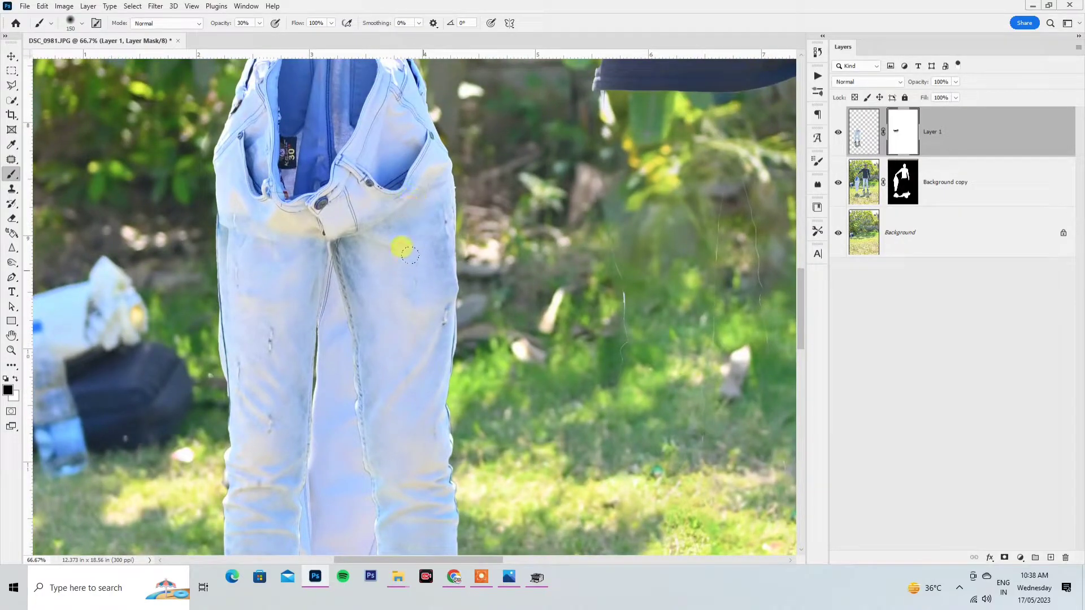
{"action": "mouse_move", "coordinate": [396, 236]}
{"action": "left_mouse_down"}
{"action": "mouse_move", "coordinate": [388, 280]}
{"action": "mouse_move", "coordinate": [388, 194]}
{"action": "mouse_move", "coordinate": [424, 244]}
{"action": "left_mouse_up"}
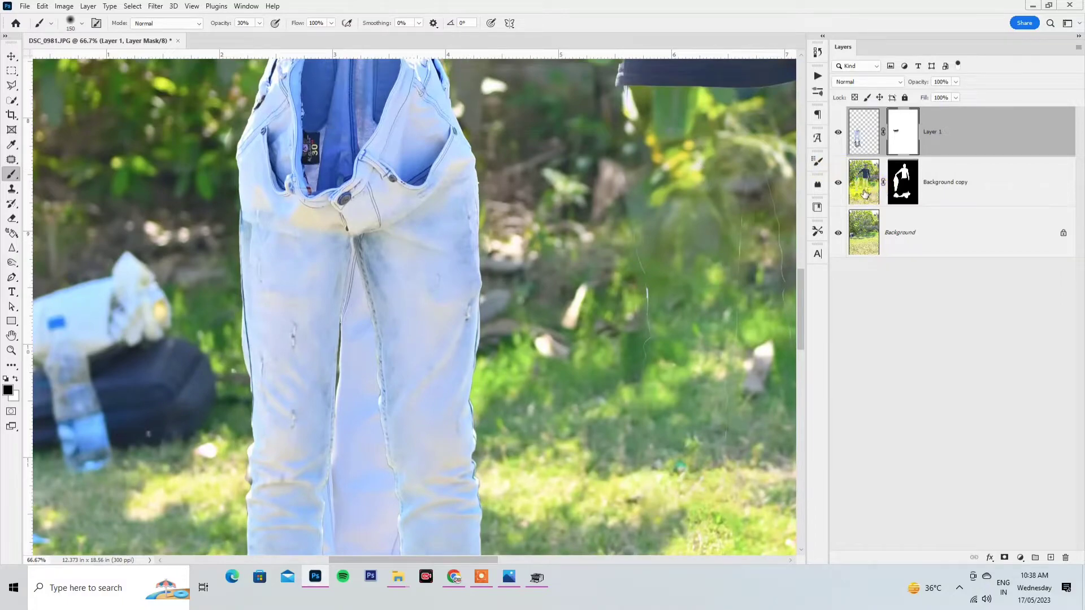
- Paint black at 100% opacity on the Background copy mask to hide the old hanging jeans between the copied legs
{"action": "left_click", "coordinate": [900, 184]}
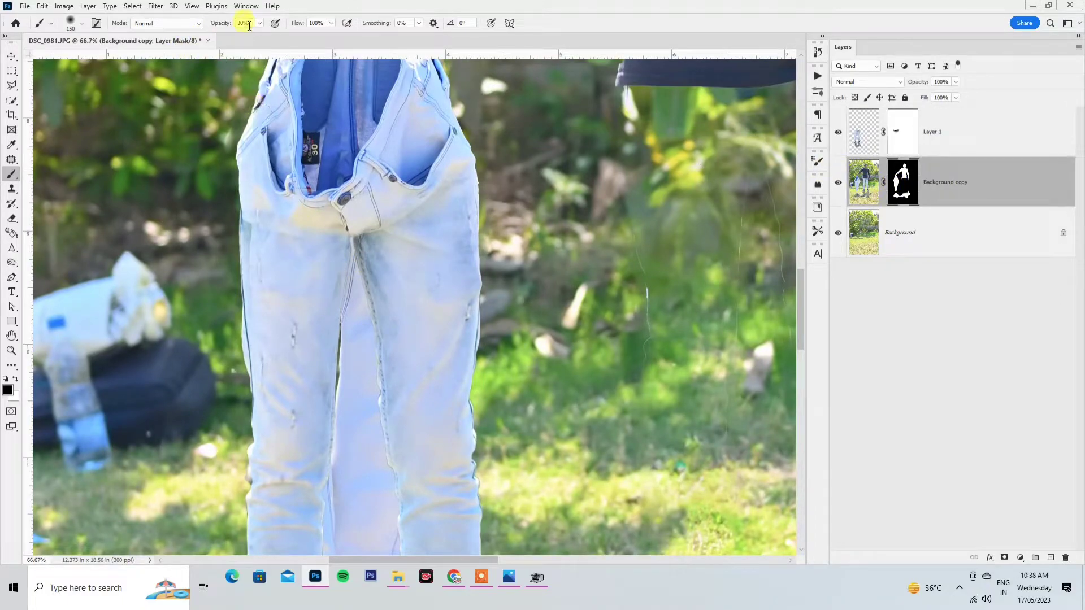
{"action": "left_click", "coordinate": [260, 23]}
{"action": "mouse_move", "coordinate": [350, 335]}
{"action": "left_mouse_down"}
{"action": "mouse_move", "coordinate": [351, 385]}
{"action": "mouse_move", "coordinate": [320, 426]}
{"action": "mouse_move", "coordinate": [343, 450]}
{"action": "mouse_move", "coordinate": [373, 439]}
{"action": "mouse_move", "coordinate": [384, 290]}
{"action": "mouse_move", "coordinate": [368, 220]}
{"action": "mouse_move", "coordinate": [379, 243]}
{"action": "mouse_move", "coordinate": [366, 223]}
{"action": "mouse_move", "coordinate": [321, 236]}
{"action": "mouse_move", "coordinate": [314, 343]}
{"action": "mouse_move", "coordinate": [338, 444]}
{"action": "mouse_move", "coordinate": [383, 356]}
{"action": "mouse_move", "coordinate": [348, 319]}
{"action": "left_mouse_up"}
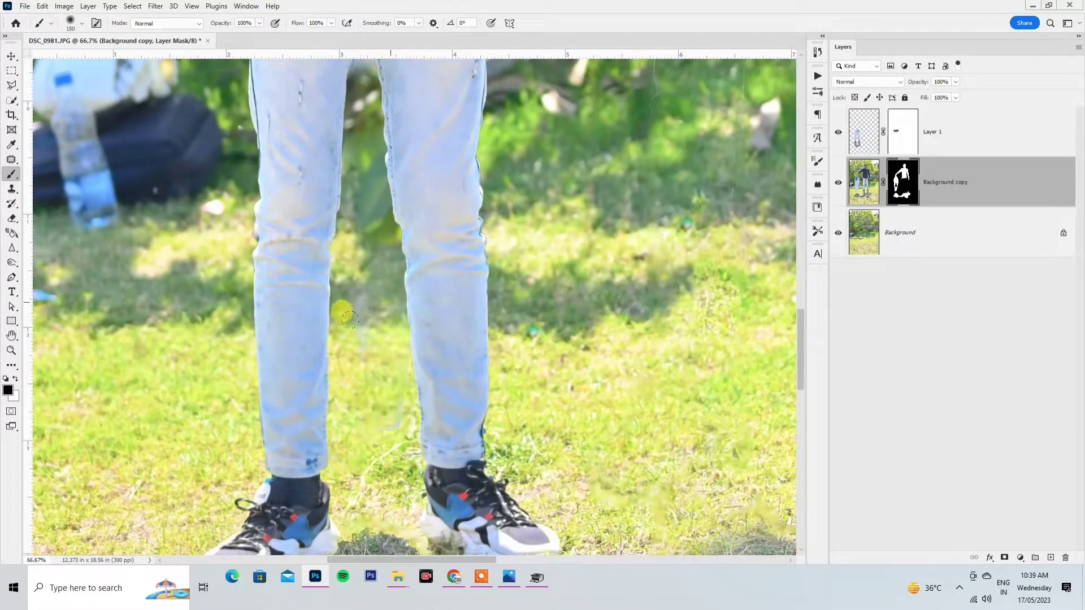
{"action": "left_click_drag", "start_coordinate": [368, 382], "coordinate": [364, 458]}
{"action": "left_click_drag", "start_coordinate": [399, 232], "coordinate": [389, 411]}
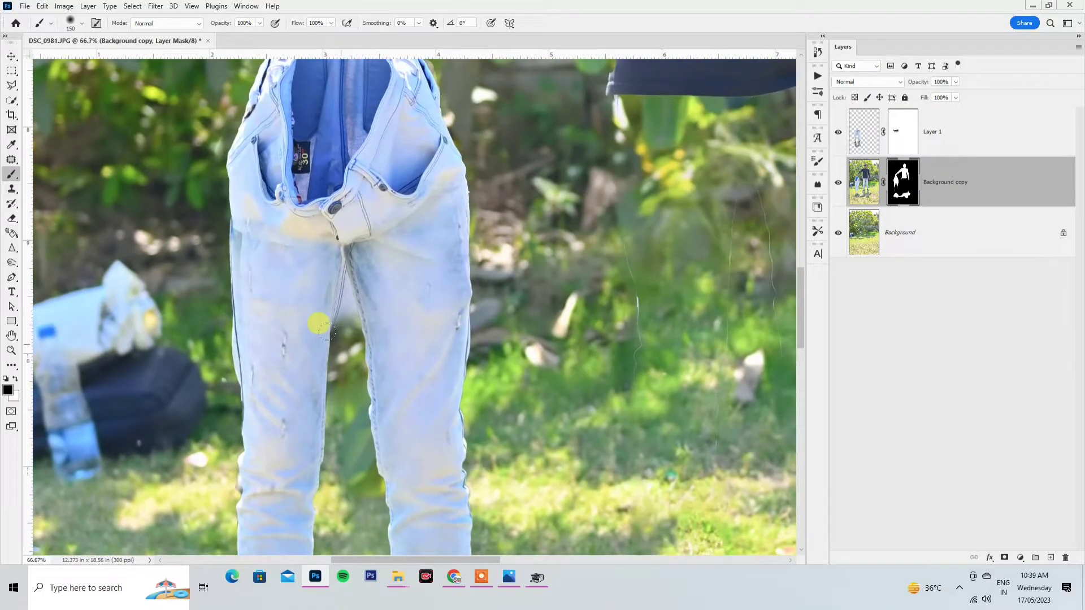
{"action": "mouse_move", "coordinate": [335, 322]}
{"action": "left_mouse_down"}
{"action": "mouse_move", "coordinate": [338, 250]}
{"action": "mouse_move", "coordinate": [338, 267]}
{"action": "left_mouse_up"}
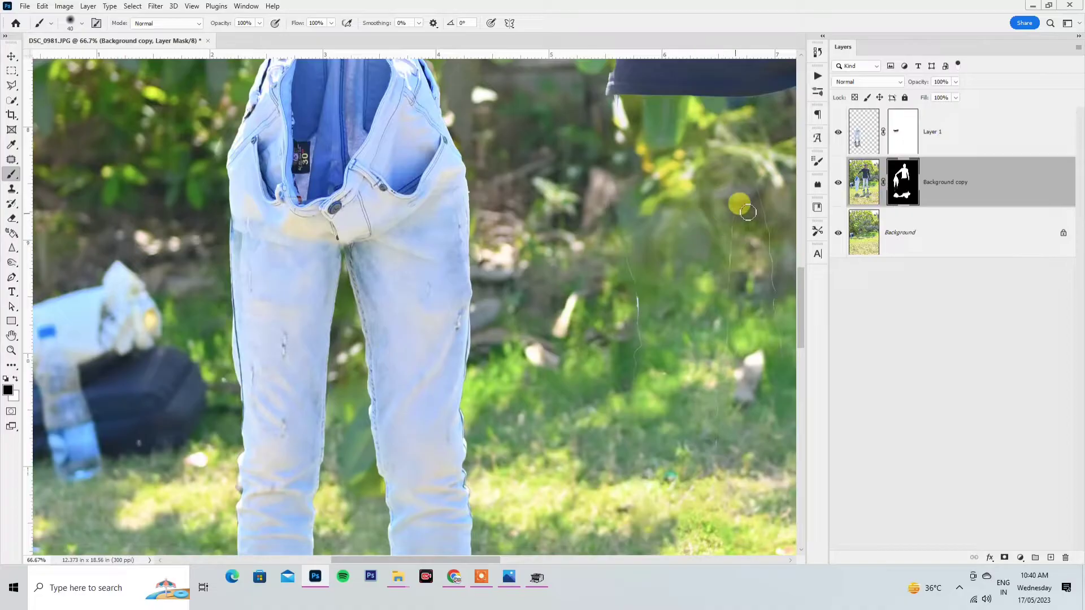
- Enlarge the brush to 70 and paint the Background copy mask black over the faint outlines of the man's removed legs
{"action": "key", "text": "bracketright"}
{"action": "key", "text": "bracketright"}
{"action": "left_click_drag", "start_coordinate": [625, 252], "coordinate": [628, 386]}
{"action": "mouse_move", "coordinate": [741, 195]}
{"action": "left_mouse_down"}
{"action": "mouse_move", "coordinate": [751, 239]}
{"action": "mouse_move", "coordinate": [764, 235]}
{"action": "mouse_move", "coordinate": [763, 337]}
{"action": "left_mouse_up"}
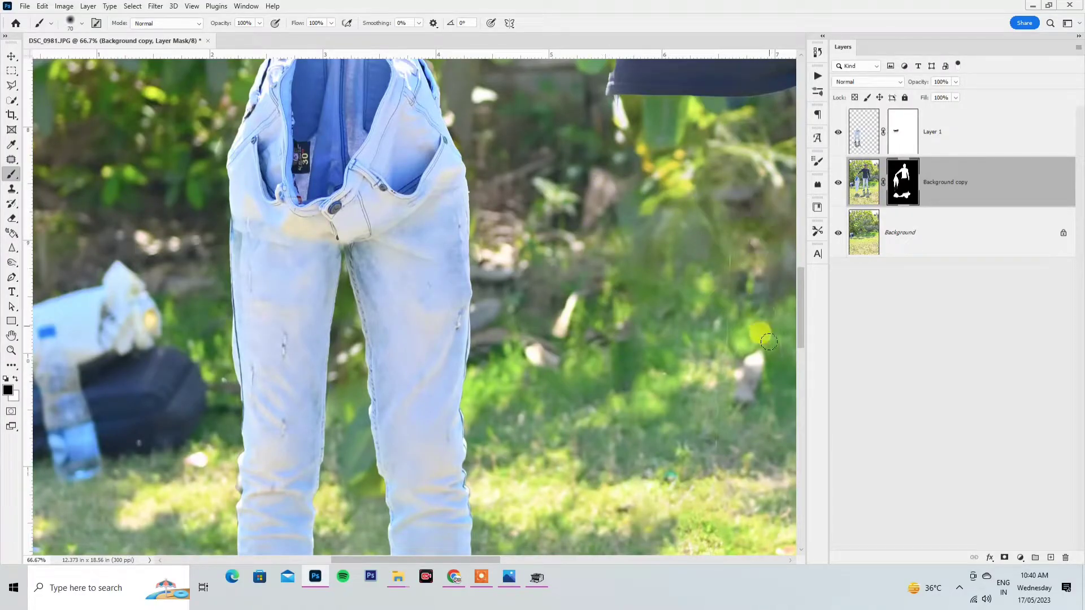
{"action": "left_click_drag", "start_coordinate": [729, 221], "coordinate": [711, 361]}
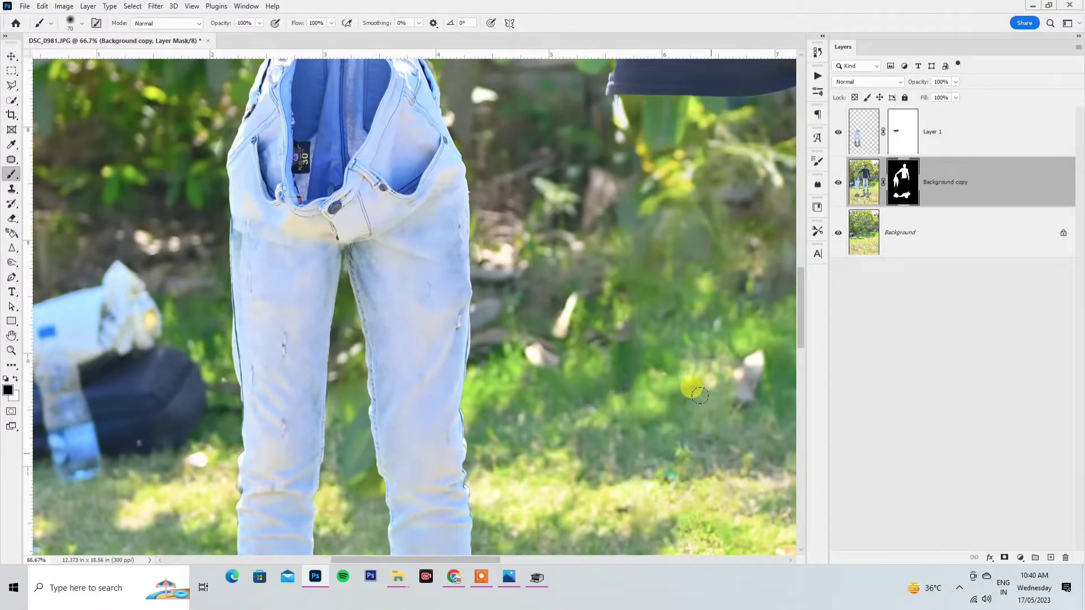
{"action": "left_click_drag", "start_coordinate": [704, 398], "coordinate": [502, 235]}
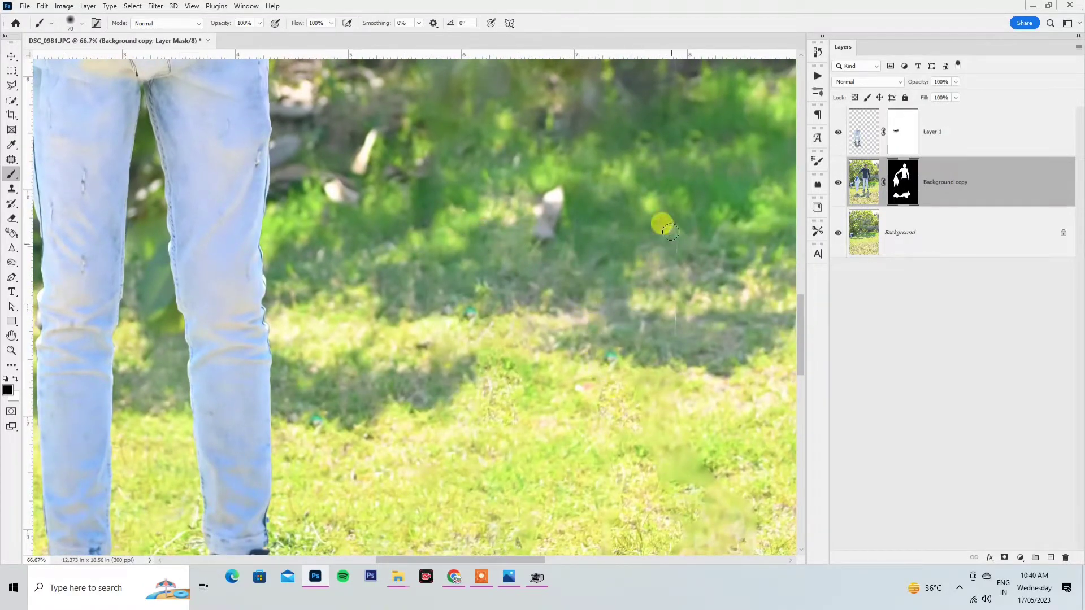
{"action": "left_click_drag", "start_coordinate": [659, 177], "coordinate": [668, 333]}
{"action": "left_click_drag", "start_coordinate": [668, 400], "coordinate": [657, 330]}
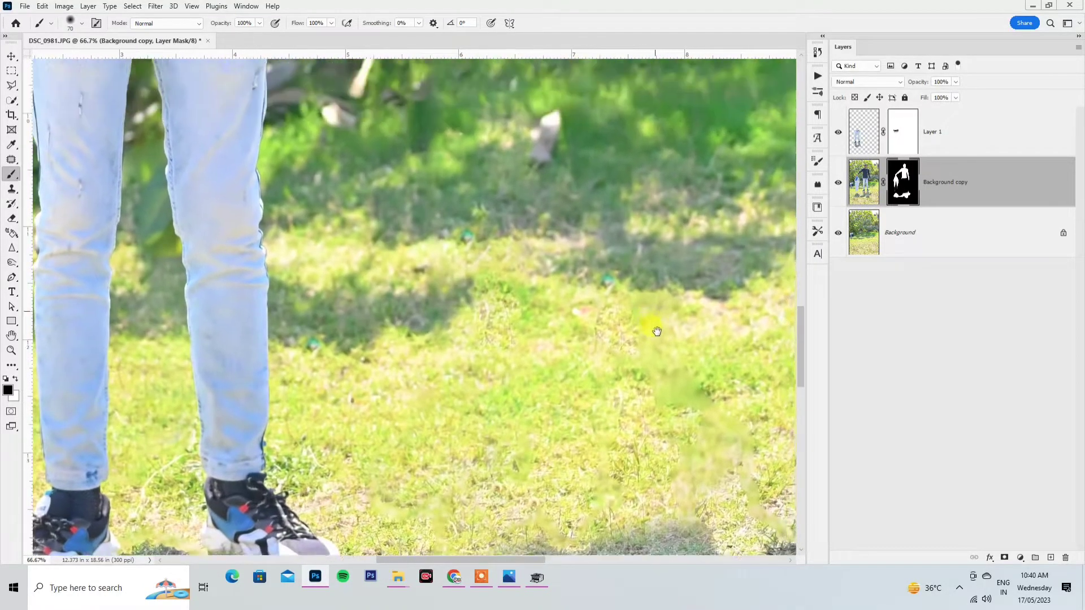
- Mask out the remaining outline fragments below the shirt's hem and at its corner nearest the held jeans
{"action": "left_click_drag", "start_coordinate": [600, 266], "coordinate": [628, 429]}
{"action": "left_click_drag", "start_coordinate": [617, 206], "coordinate": [574, 339]}
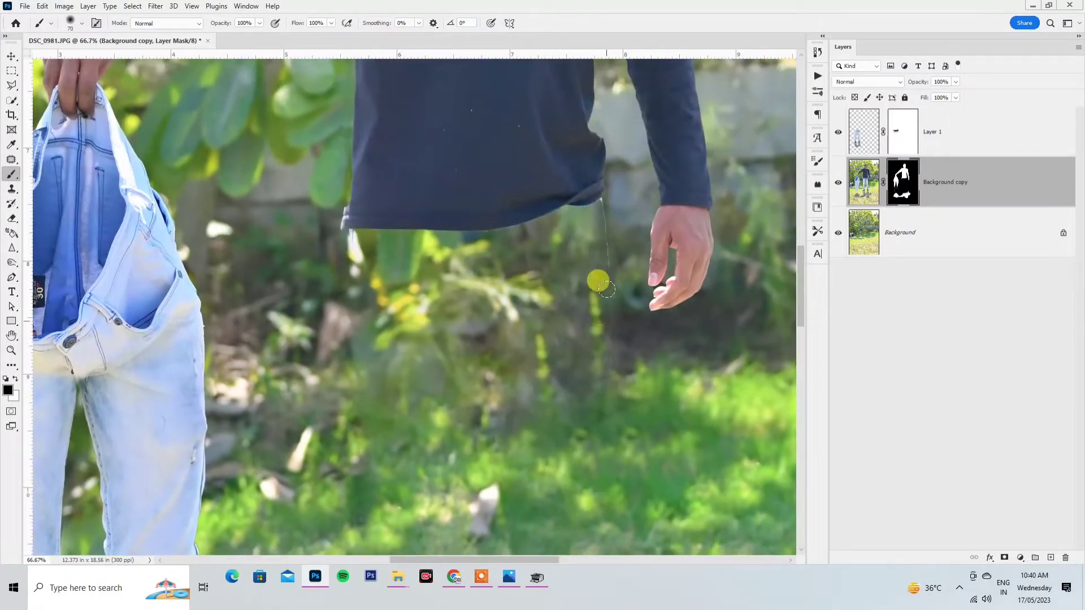
{"action": "left_click_drag", "start_coordinate": [348, 248], "coordinate": [417, 240]}
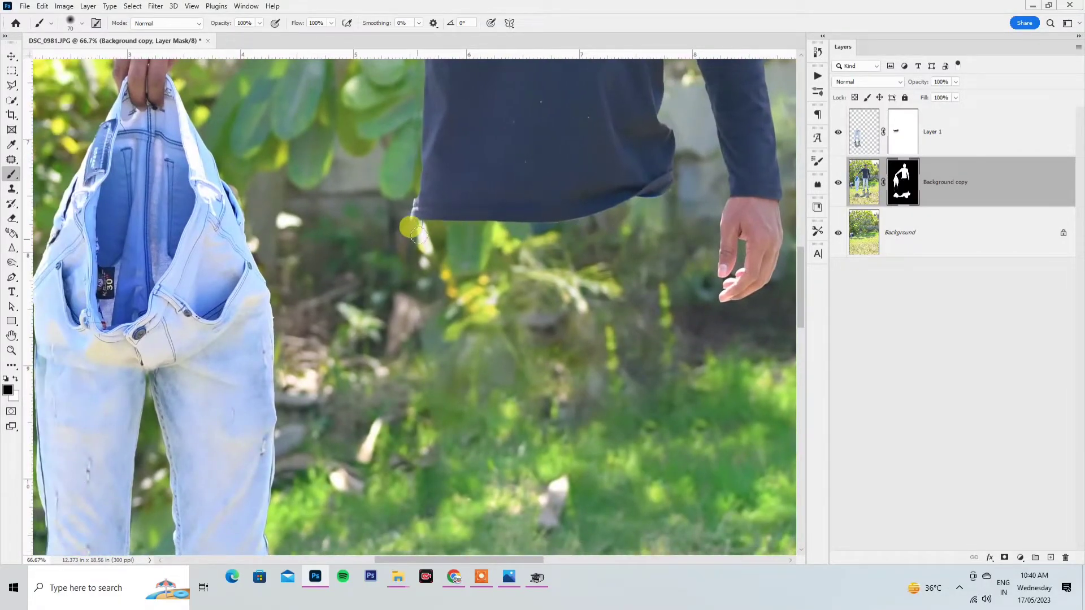
{"action": "left_click_drag", "start_coordinate": [411, 307], "coordinate": [606, 349]}
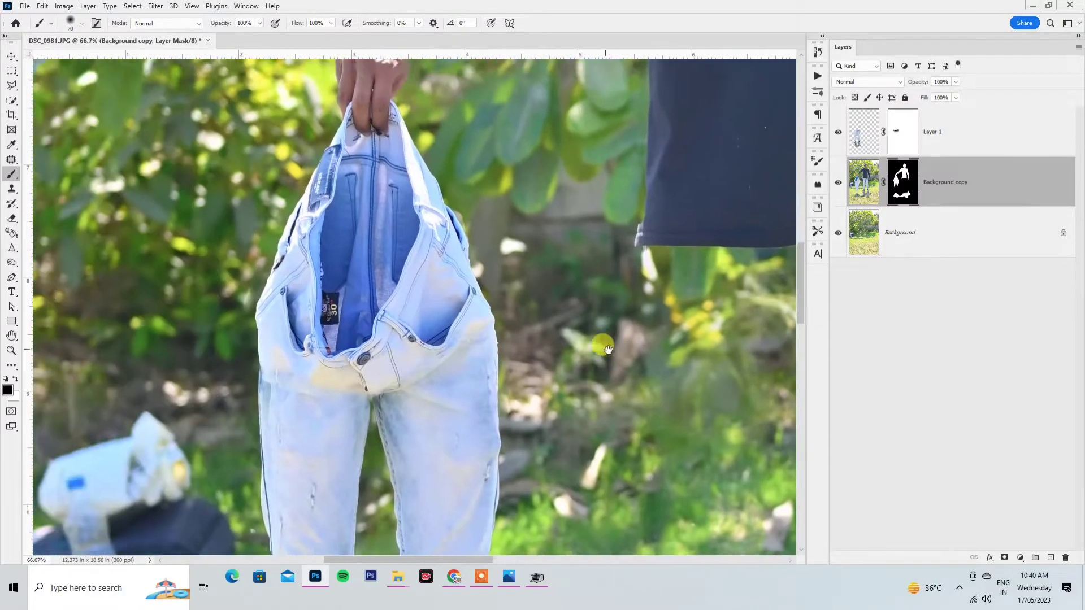
{"action": "mouse_move", "coordinate": [456, 316]}
{"action": "left_mouse_down"}
{"action": "mouse_move", "coordinate": [495, 312]}
{"action": "mouse_move", "coordinate": [527, 233]}
{"action": "left_mouse_up"}
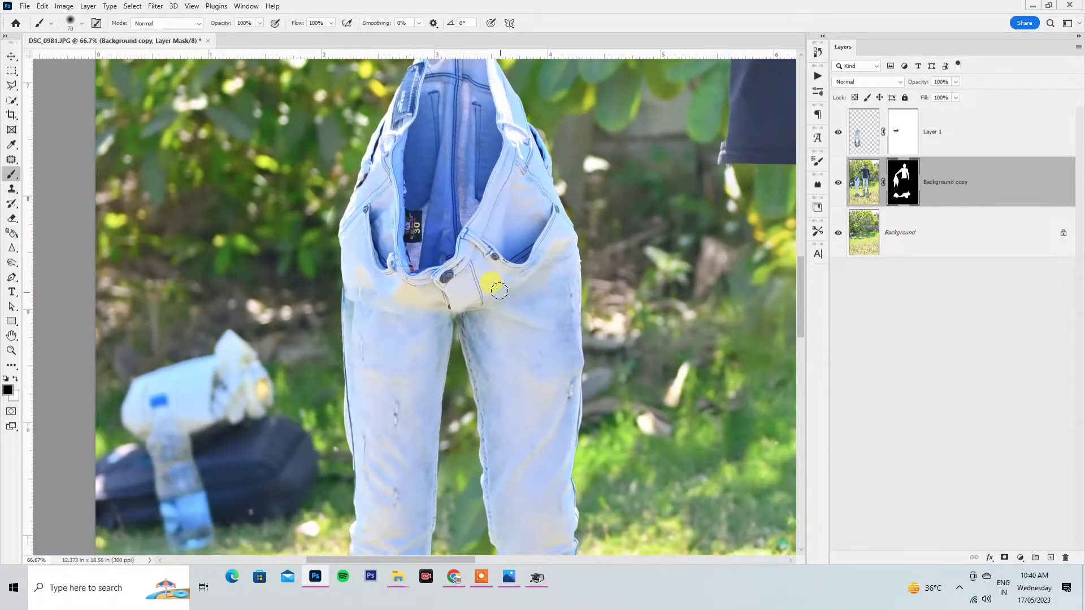
- Paint the Background copy mask black between the shoes to clear the leftover grass patch and separate the leg shadows
{"action": "key", "text": "ctrl+minus"}
{"action": "key", "text": "ctrl+minus"}
{"action": "key", "text": "ctrl+minus"}
{"action": "key", "text": "ctrl+minus"}
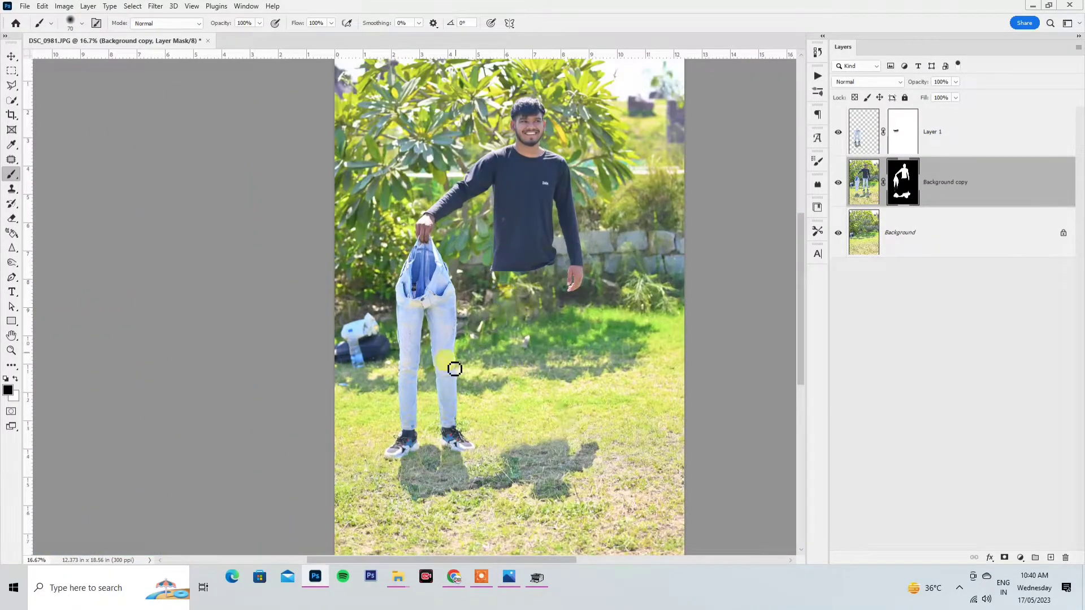
{"action": "key", "text": "ctrl+plus"}
{"action": "key", "text": "ctrl+plus"}
{"action": "mouse_move", "coordinate": [483, 303]}
{"action": "left_mouse_down"}
{"action": "mouse_move", "coordinate": [486, 321]}
{"action": "mouse_move", "coordinate": [501, 175]}
{"action": "left_mouse_up"}
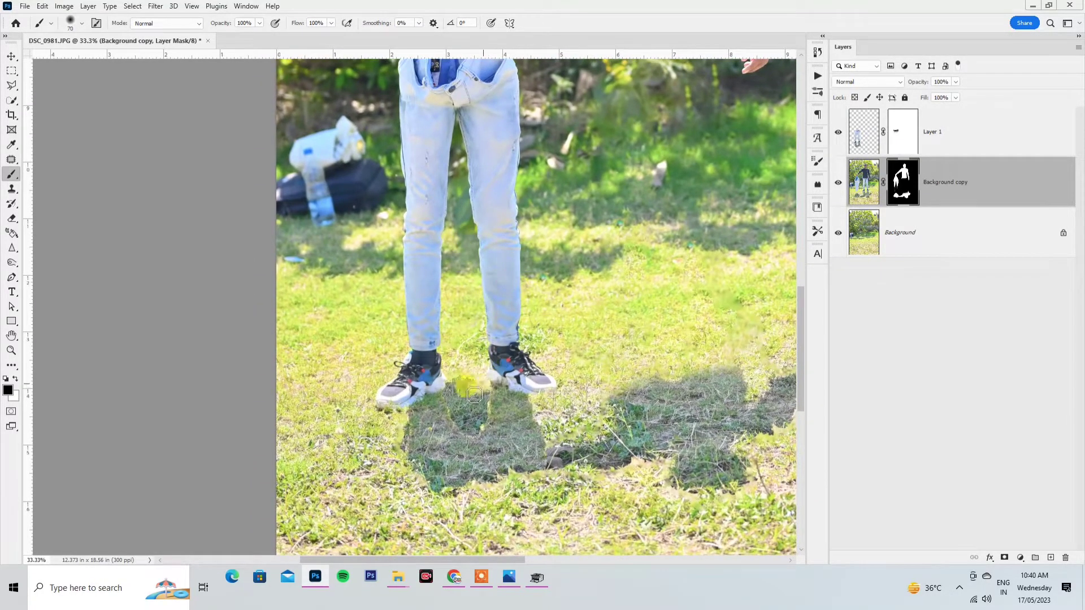
{"action": "mouse_move", "coordinate": [464, 415]}
{"action": "left_mouse_down"}
{"action": "mouse_move", "coordinate": [456, 375]}
{"action": "mouse_move", "coordinate": [477, 396]}
{"action": "mouse_move", "coordinate": [469, 423]}
{"action": "left_mouse_up"}
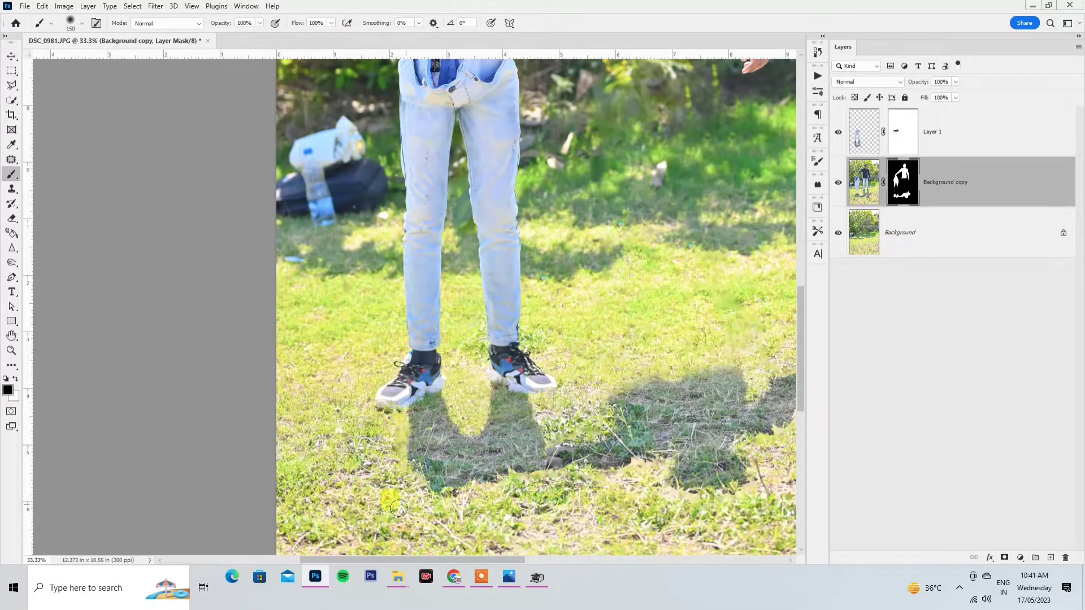
- Trim the upper edge of the body's shadow on the Background copy mask, reducing the brush size to 125
{"action": "left_click_drag", "start_coordinate": [673, 357], "coordinate": [612, 382]}
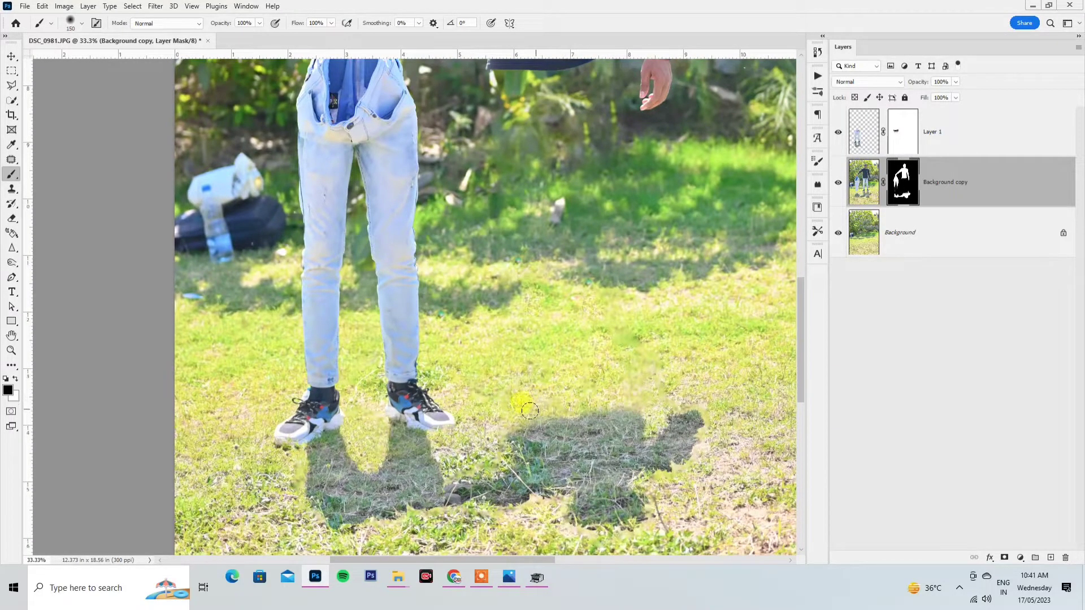
{"action": "left_click_drag", "start_coordinate": [529, 410], "coordinate": [639, 412]}
{"action": "key", "text": "bracketleft"}
{"action": "key", "text": "bracketleft"}
{"action": "key", "text": "bracketleft"}
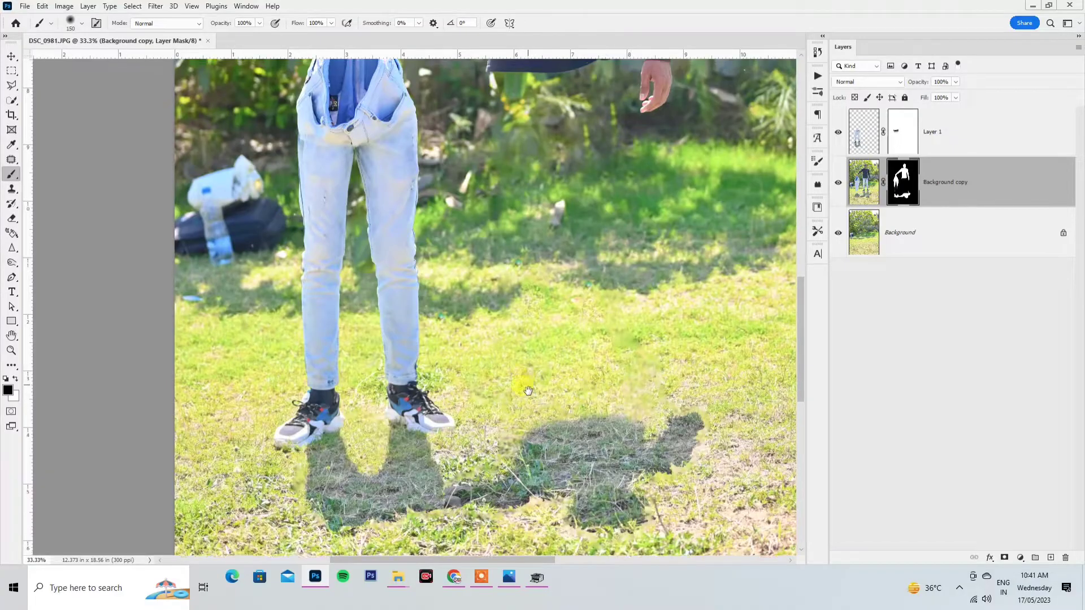
{"action": "left_click_drag", "start_coordinate": [529, 385], "coordinate": [520, 415]}
- Examine the whole composite for leftover outlines and uneven shadow edges
{"action": "key", "text": "ctrl+minus"}
{"action": "key", "text": "ctrl+minus"}
{"action": "key", "text": "ctrl+minus"}
{"action": "key", "text": "ctrl+minus"}
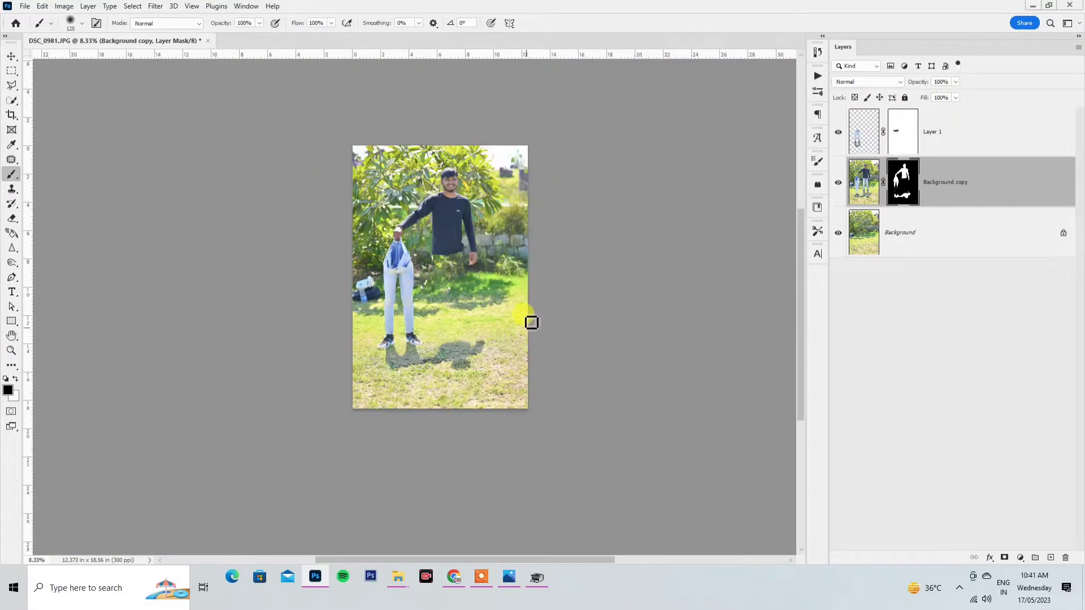
{"action": "key", "text": "ctrl+plus"}
{"action": "key", "text": "ctrl+plus"}
{"action": "left_click_drag", "start_coordinate": [515, 291], "coordinate": [516, 367]}
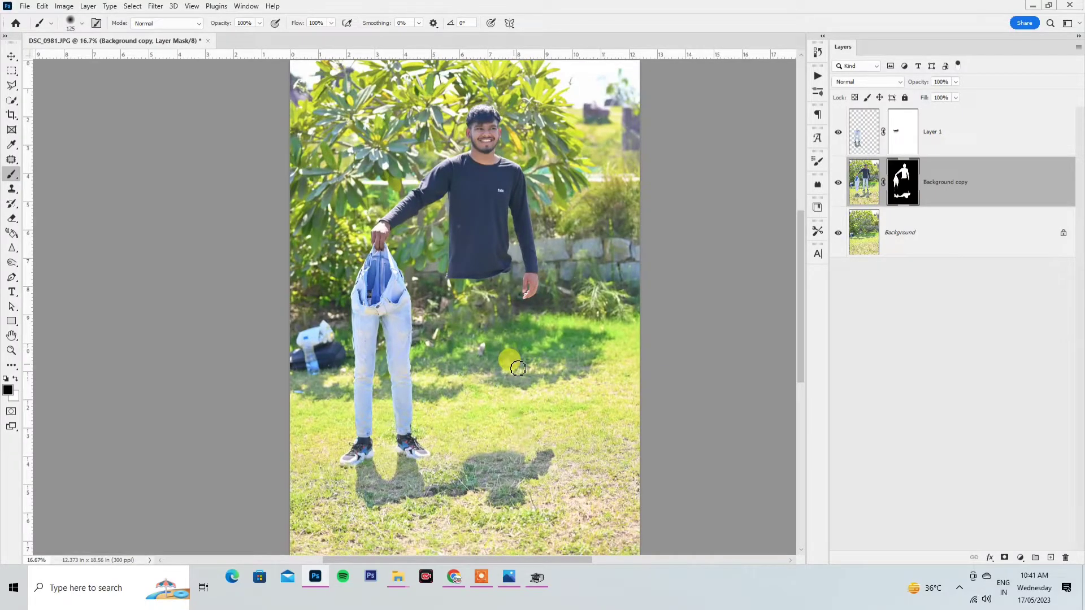
- Start a Tilt-Shift blur on Background copy 2, set the blur to 57 px and center the focus on the foreground grass
{"action": "left_click", "coordinate": [156, 5]}
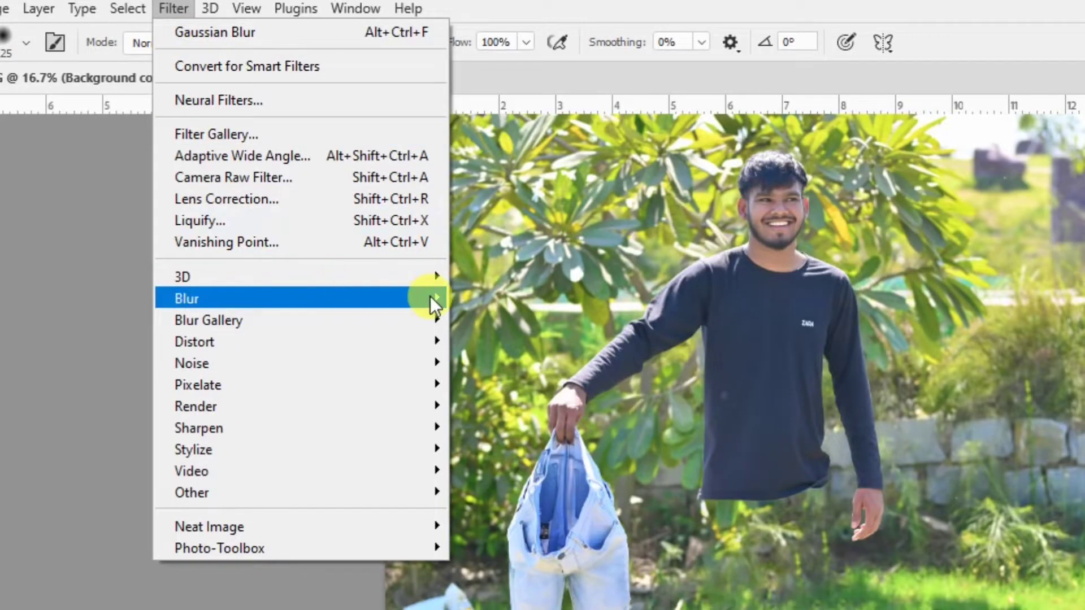
{"action": "mouse_move", "coordinate": [434, 318]}
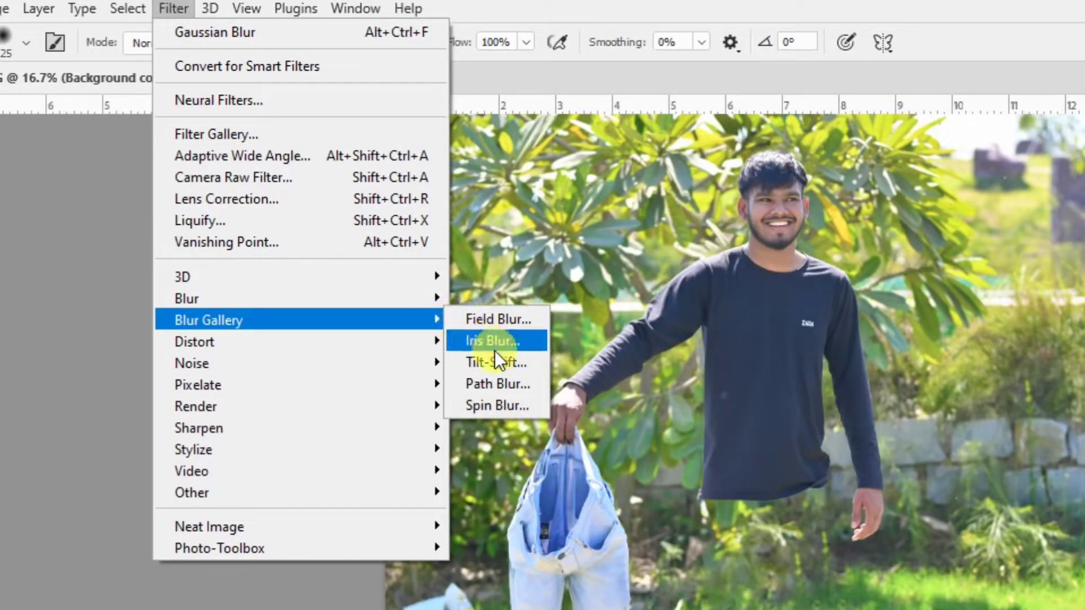
{"action": "left_click", "coordinate": [495, 362]}
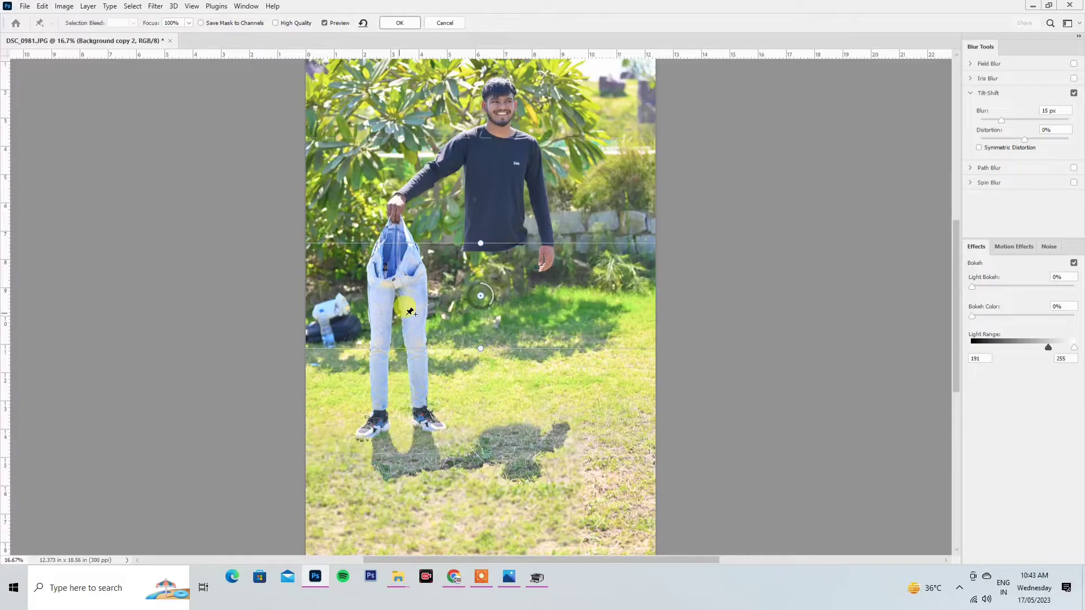
{"action": "left_click_drag", "start_coordinate": [423, 378], "coordinate": [425, 464]}
{"action": "mouse_move", "coordinate": [504, 351]}
{"action": "left_mouse_down"}
{"action": "mouse_move", "coordinate": [498, 388]}
{"action": "mouse_move", "coordinate": [499, 348]}
{"action": "mouse_move", "coordinate": [499, 360]}
{"action": "left_mouse_up"}
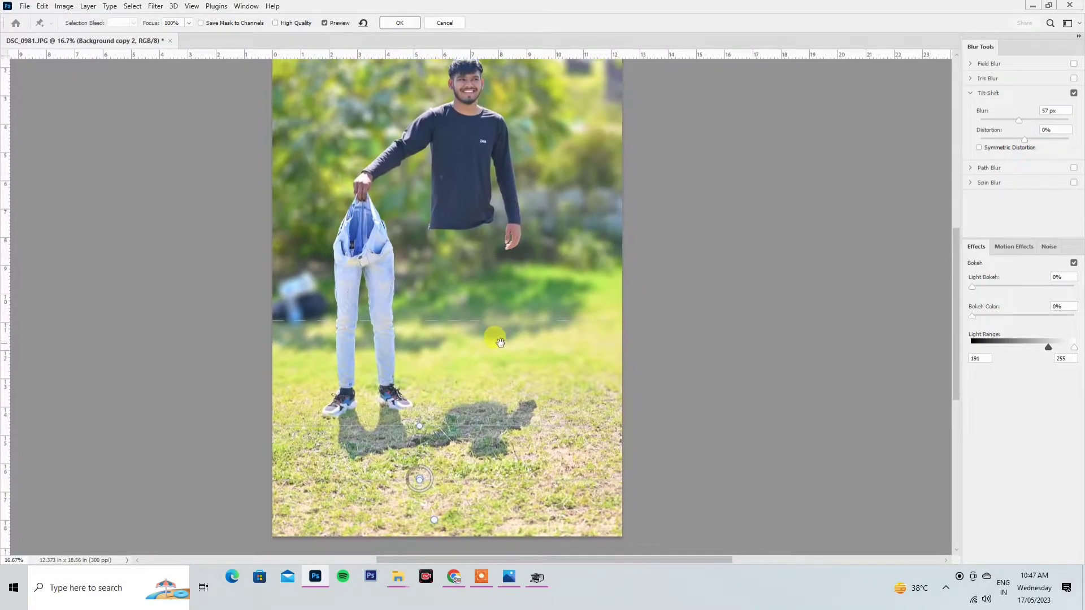
- Adjust the Tilt-Shift focus band's upper edge and move its center down to the grass near the photo's lower edge
{"action": "left_click", "coordinate": [418, 475]}
{"action": "left_click", "coordinate": [418, 477]}
{"action": "left_click_drag", "start_coordinate": [440, 424], "coordinate": [440, 407]}
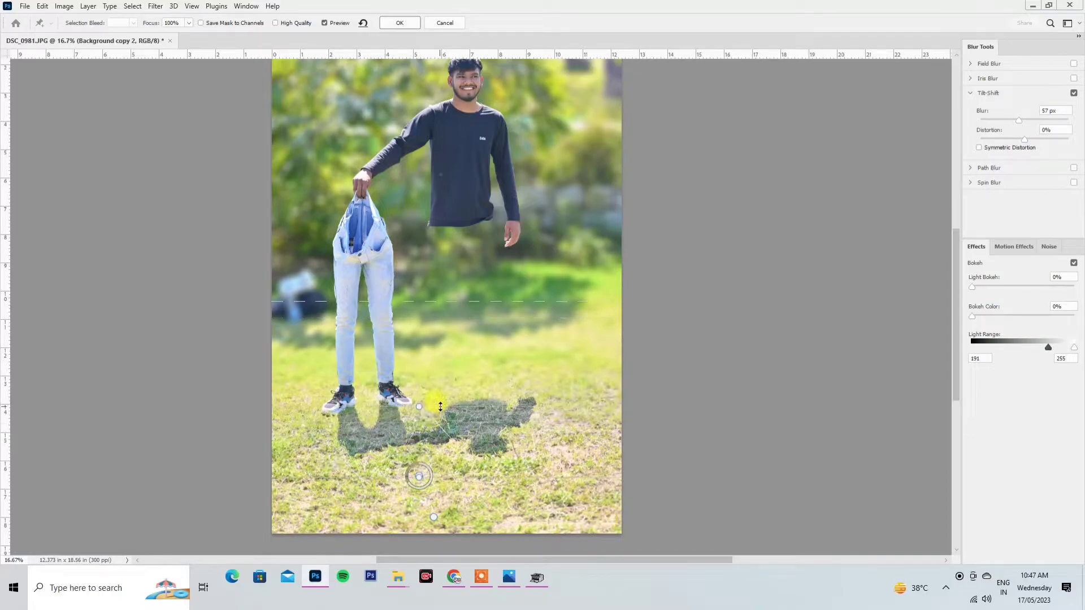
{"action": "scroll", "coordinate": [443, 526], "scroll_direction": "down", "scroll_amount": 3}
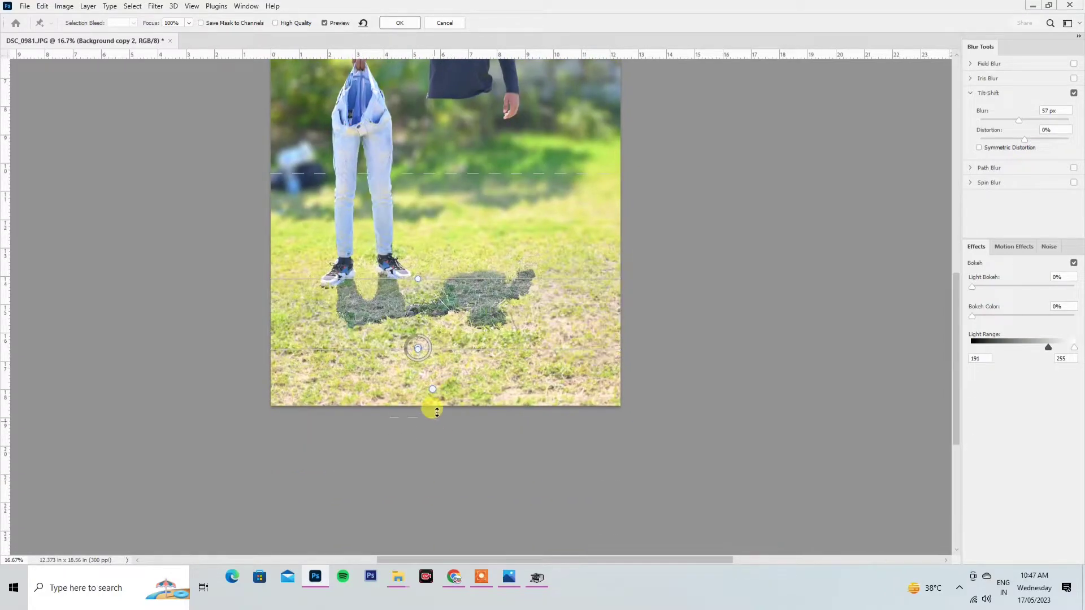
{"action": "scroll", "coordinate": [479, 371], "scroll_direction": "up", "scroll_amount": 1}
{"action": "left_click", "coordinate": [427, 440]}
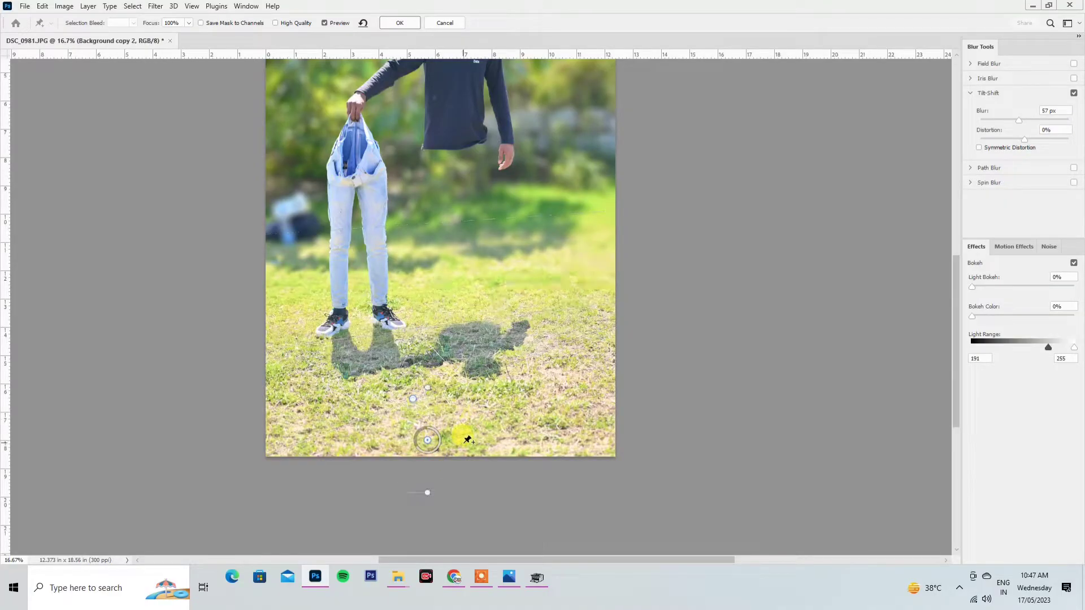
- Reduce the Tilt-Shift blur amount slightly and apply the blur to Background copy 2
{"action": "left_click_drag", "start_coordinate": [541, 230], "coordinate": [529, 356]}
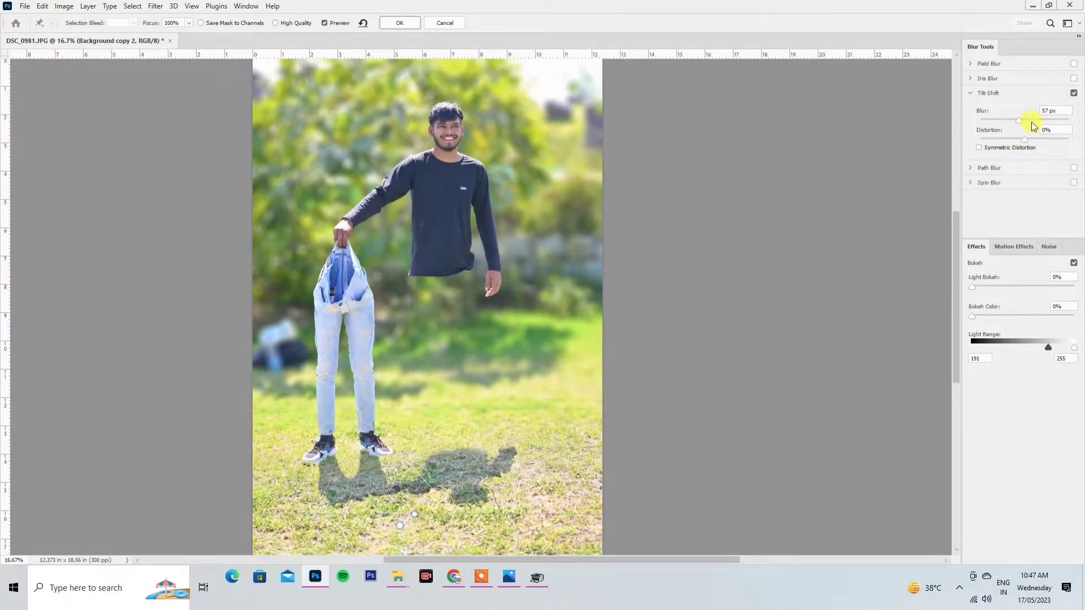
{"action": "mouse_move", "coordinate": [1033, 126]}
{"action": "left_mouse_down"}
{"action": "mouse_move", "coordinate": [981, 121]}
{"action": "mouse_move", "coordinate": [1019, 124]}
{"action": "left_mouse_up"}
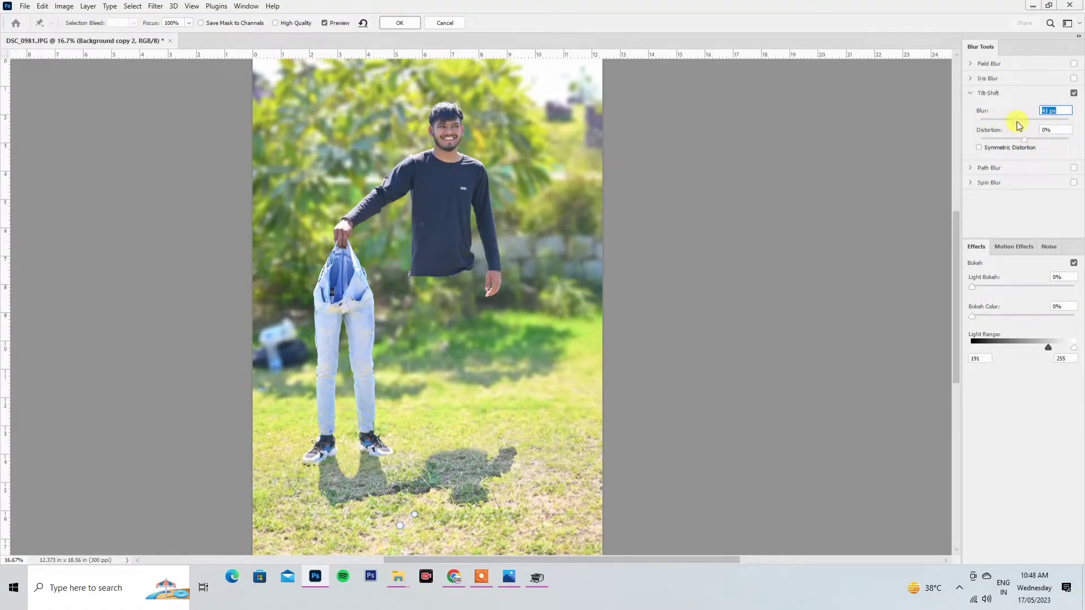
{"action": "left_click", "coordinate": [393, 23]}
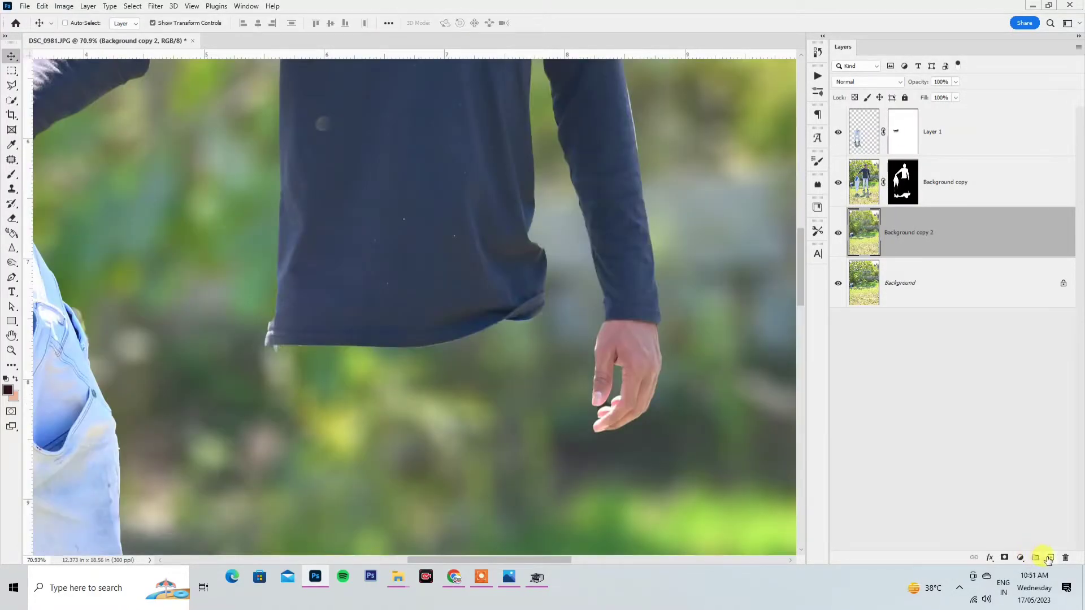
- Add a new layer above Background copy 2 and outline a curved area under the shirt hem with the Polygonal Lasso
{"action": "left_click", "coordinate": [1049, 559]}
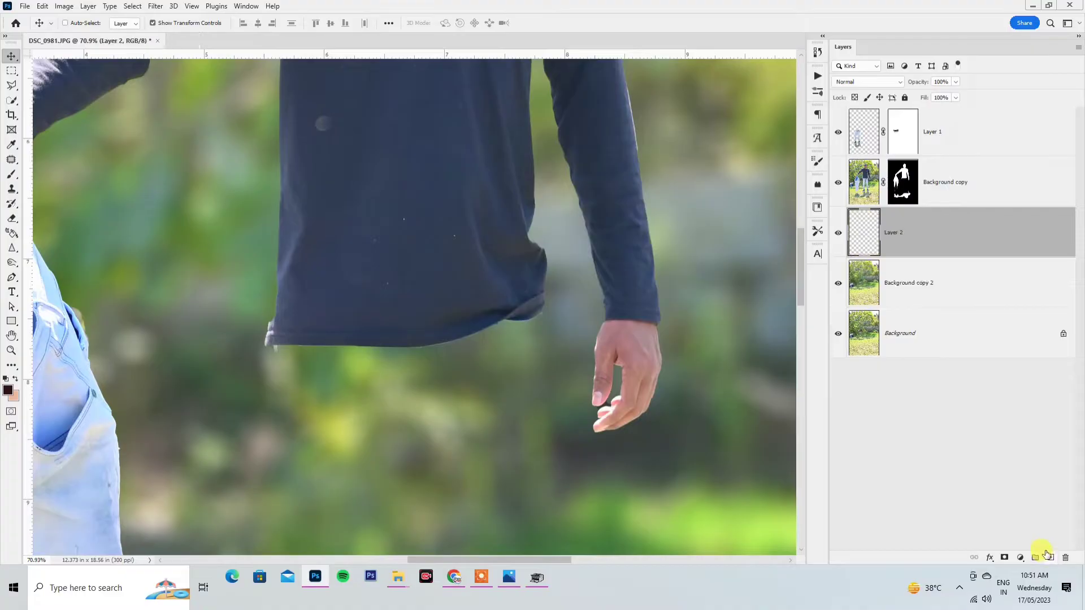
{"action": "left_click", "coordinate": [12, 86]}
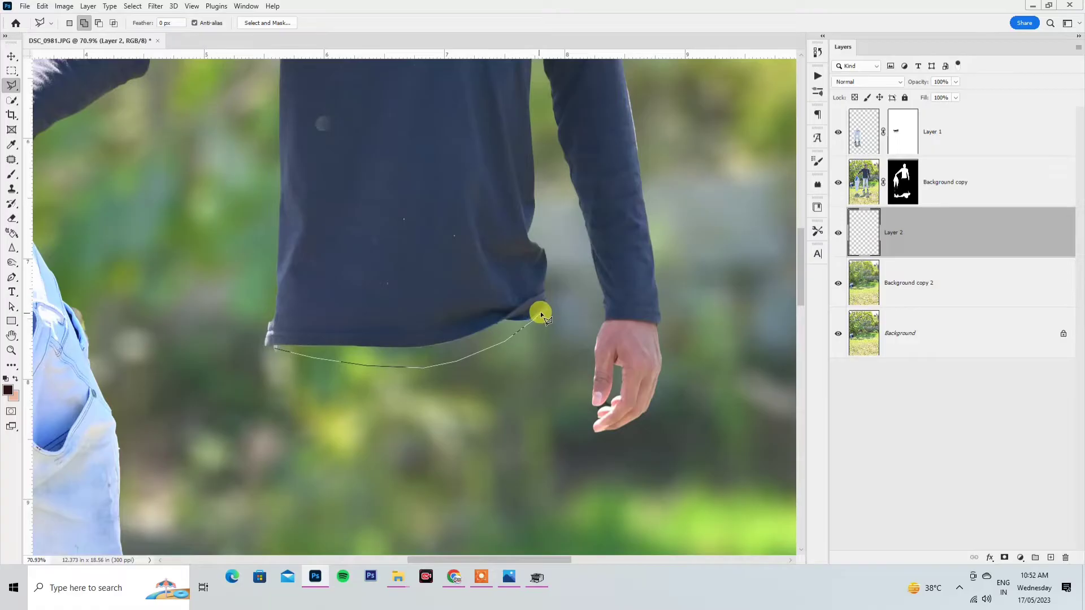
{"action": "left_click", "coordinate": [498, 310]}
{"action": "left_click", "coordinate": [274, 347]}
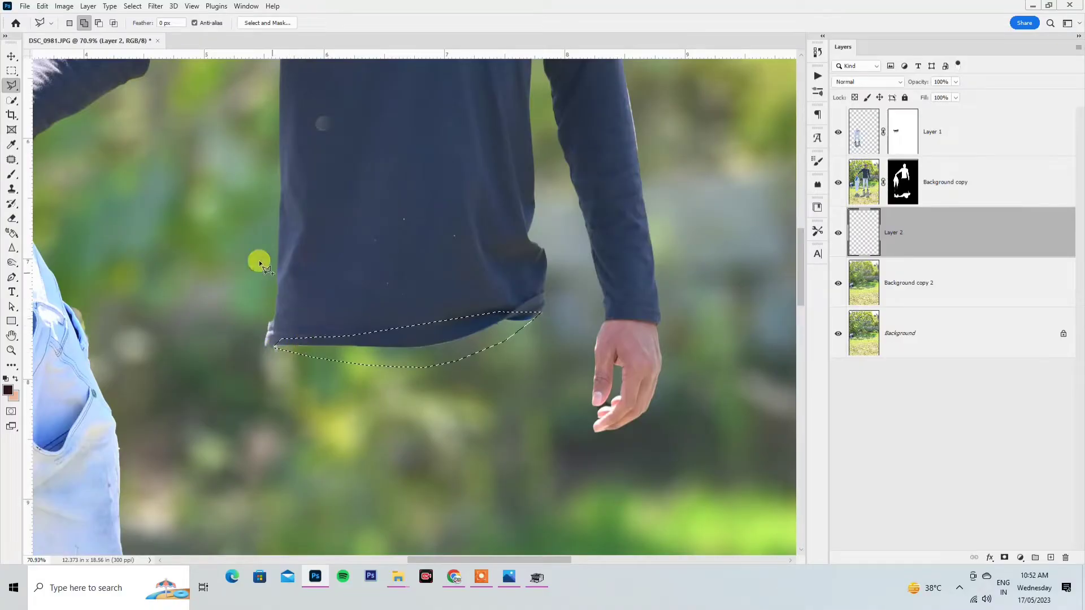
- Fill the selected area below the shirt hem on Layer 2 with dark navy #162136
{"action": "left_click", "coordinate": [10, 57]}
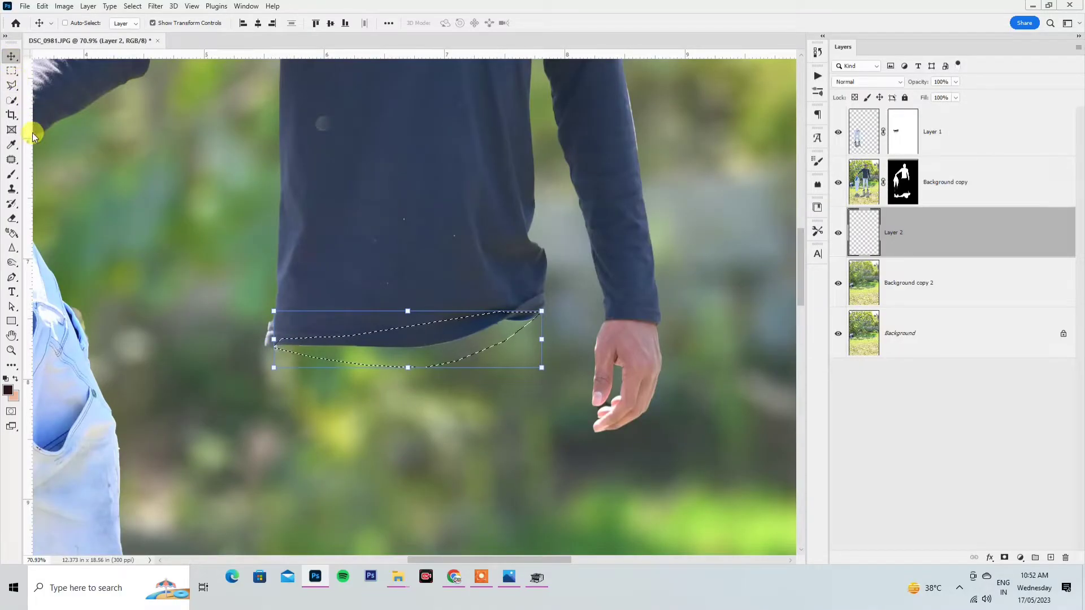
{"action": "left_click", "coordinate": [42, 6]}
{"action": "left_click", "coordinate": [85, 182]}
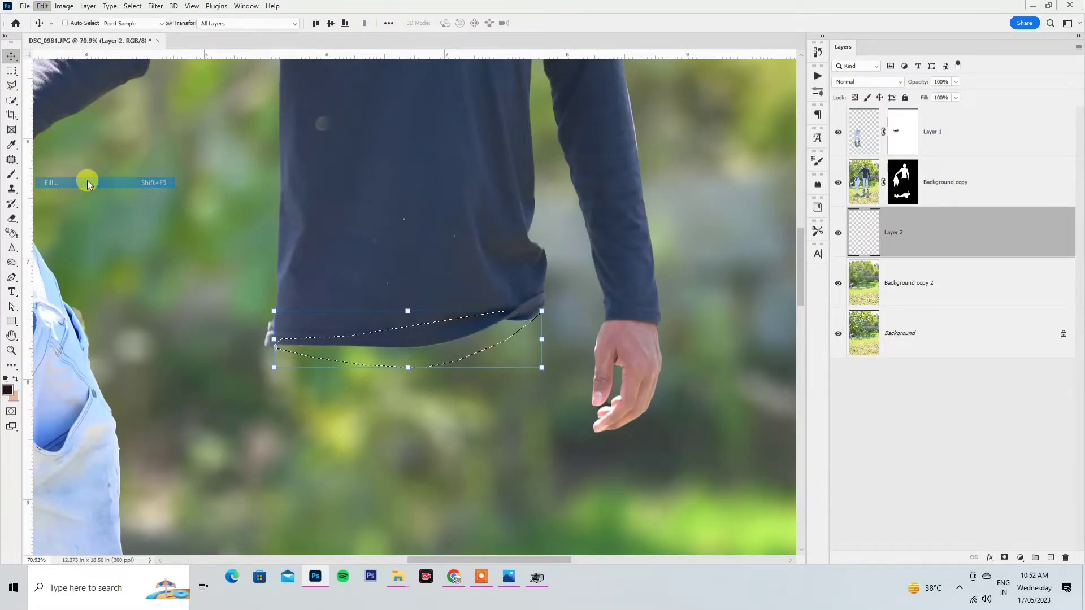
{"action": "left_click", "coordinate": [603, 160]}
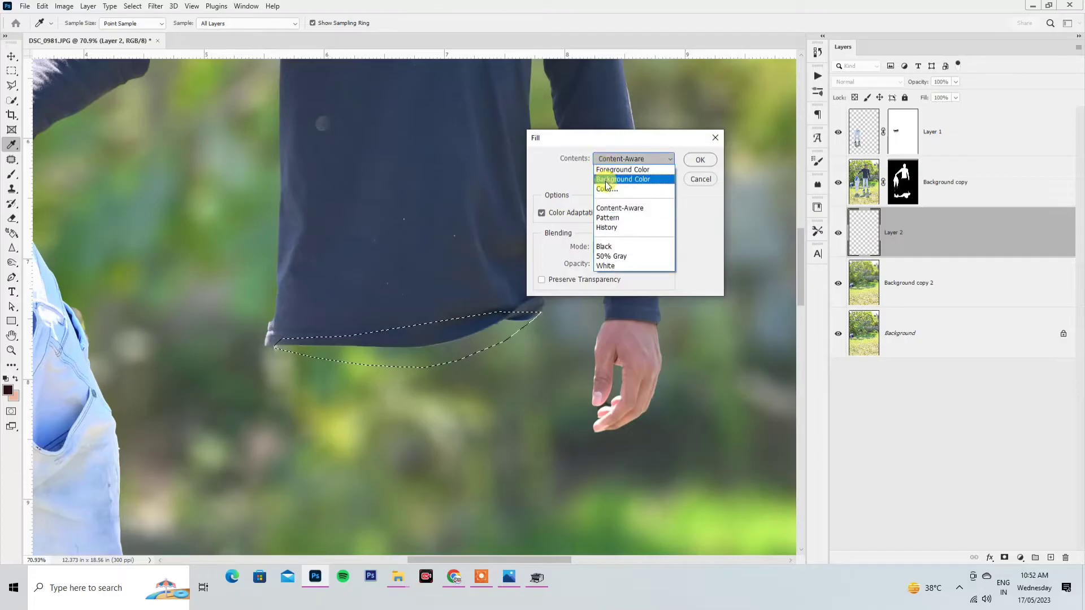
{"action": "left_click", "coordinate": [603, 186]}
{"action": "left_click", "coordinate": [444, 333]}
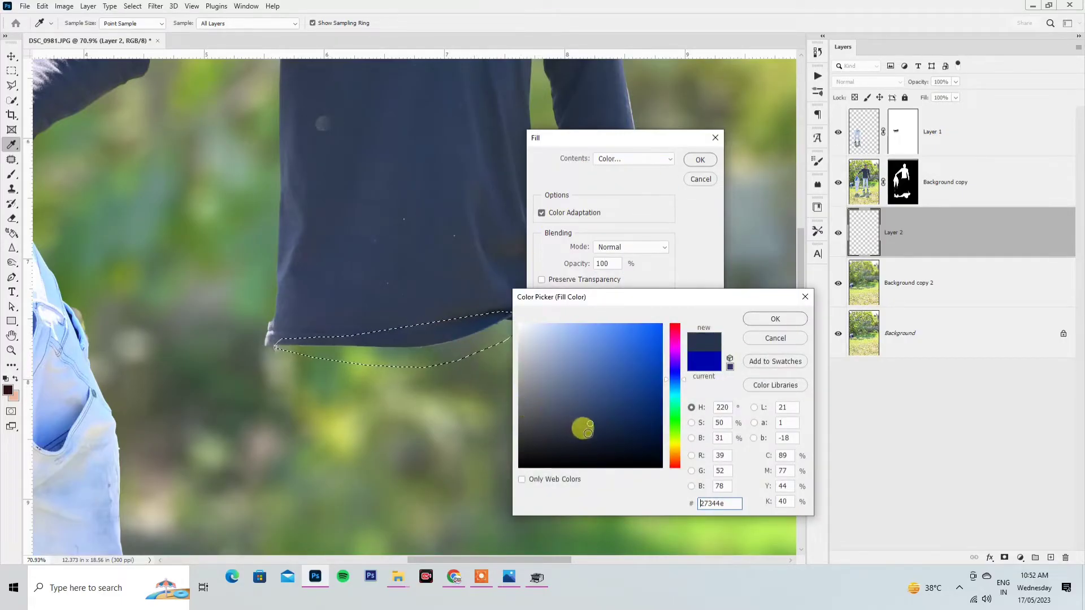
{"action": "left_click", "coordinate": [602, 436]}
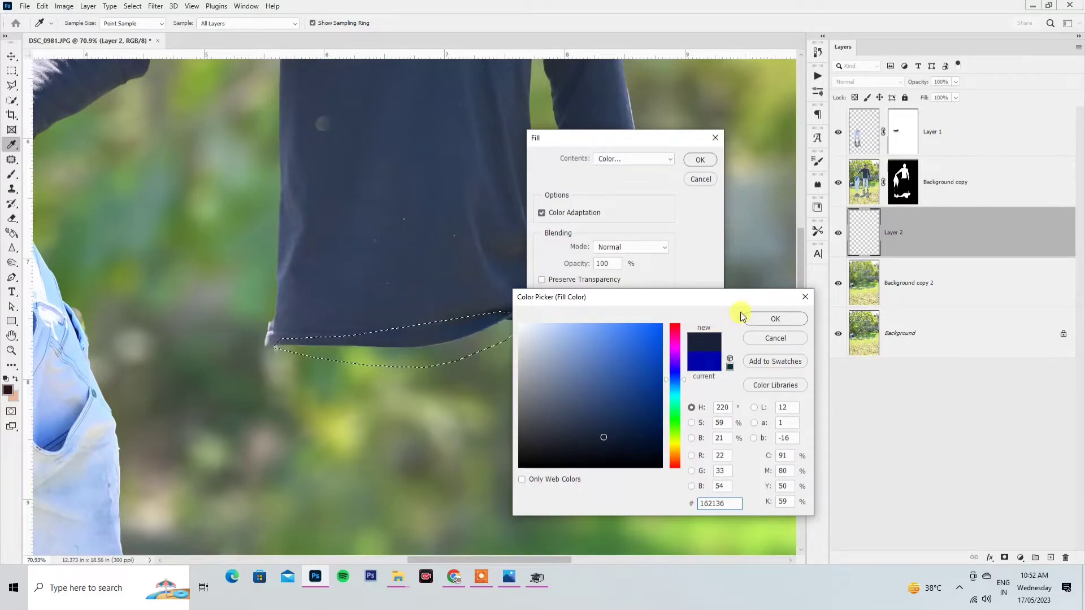
{"action": "left_click", "coordinate": [758, 323]}
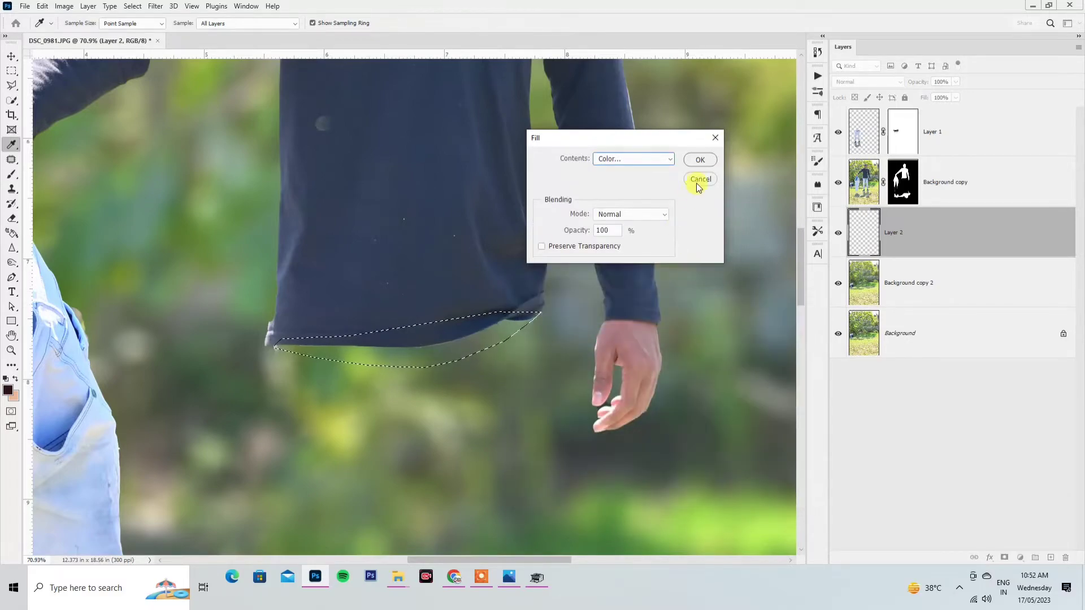
{"action": "left_click", "coordinate": [699, 161]}
- Deselect the filled hem area and turn off the transform controls
{"action": "key", "text": "v"}
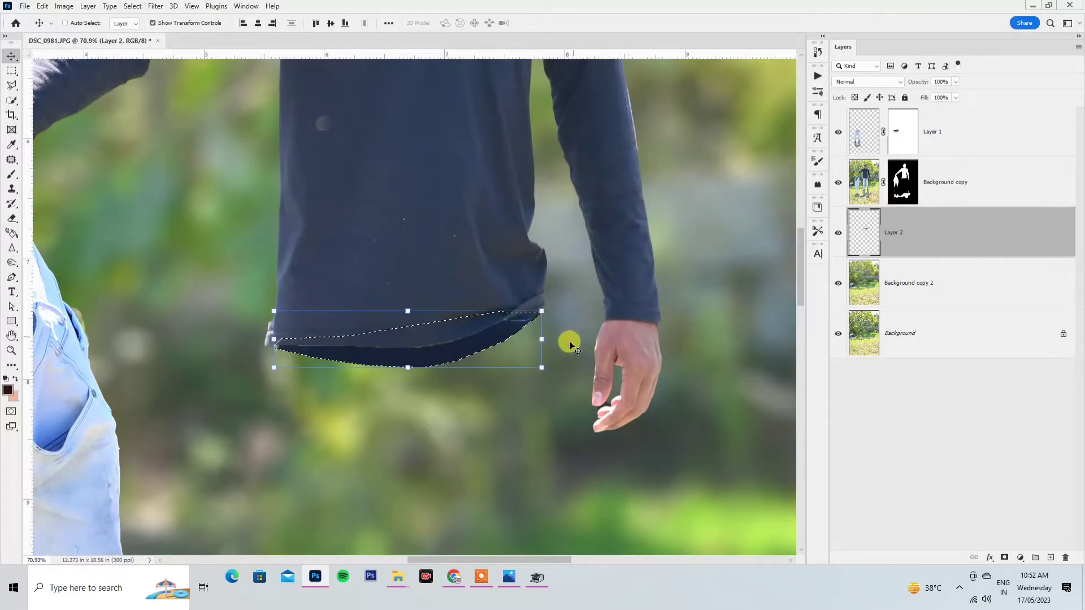
{"action": "left_click_drag", "start_coordinate": [565, 357], "coordinate": [564, 358]}
{"action": "key", "text": "ctrl+d"}
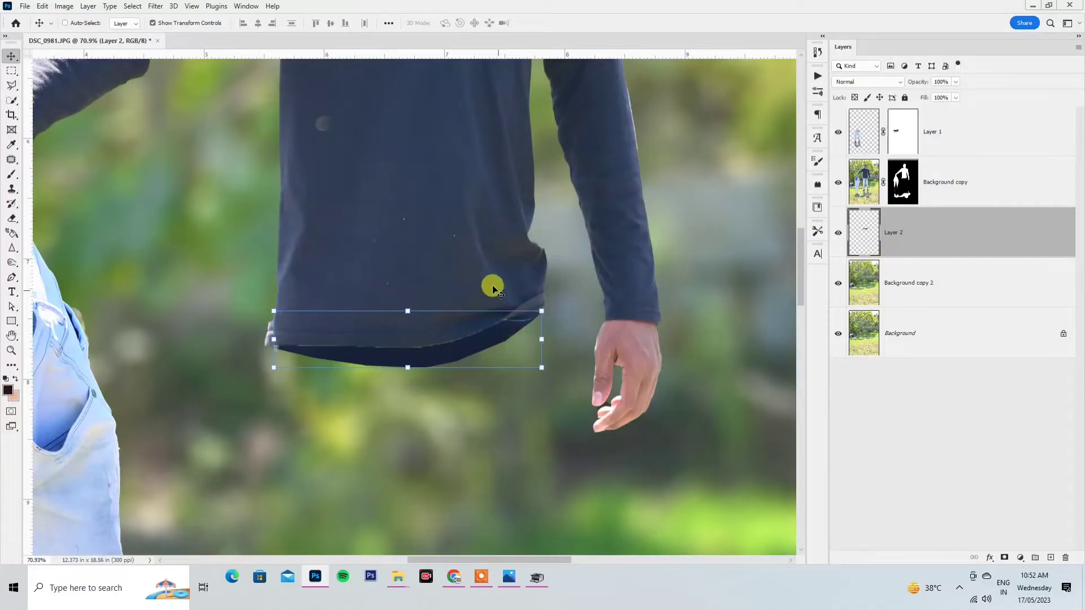
{"action": "left_click", "coordinate": [152, 23]}
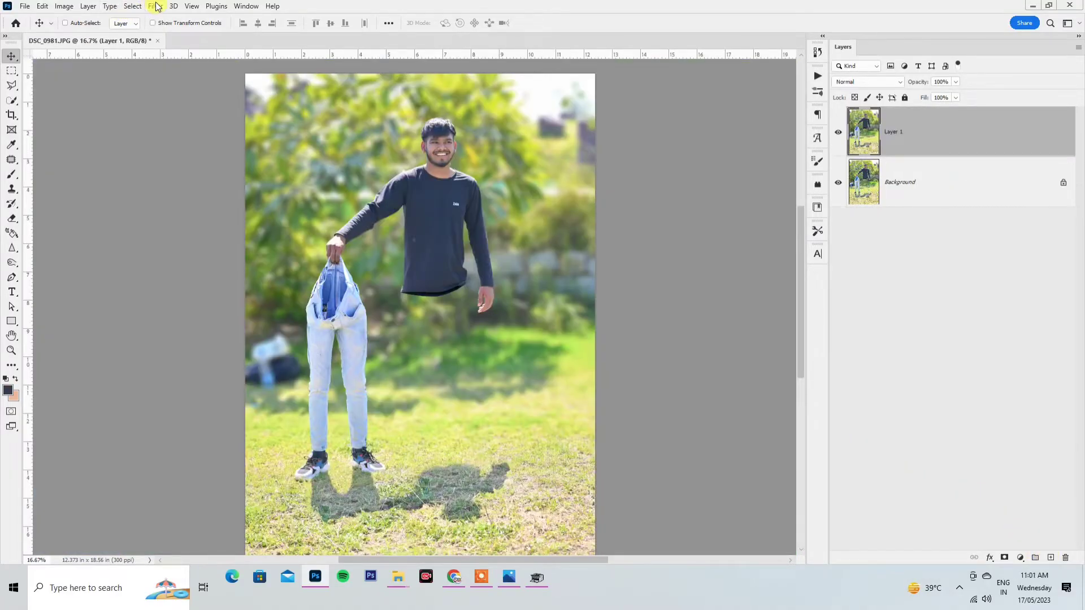
- Apply the Camera Raw Filter to Layer 1, setting orange saturation to +15 and fully desaturating the yellows and greens
{"action": "left_click", "coordinate": [155, 6]}
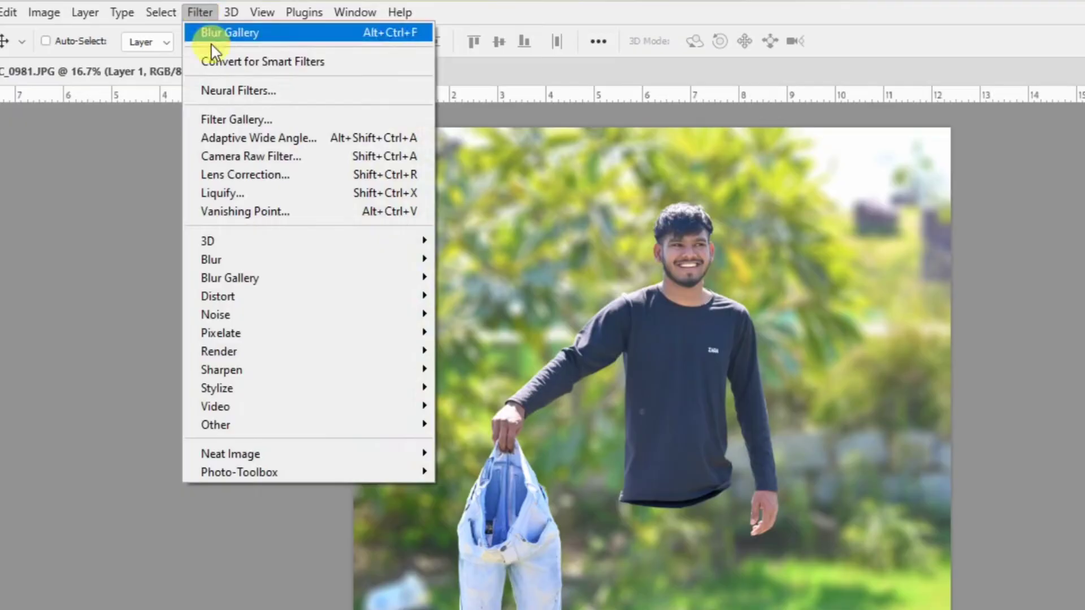
{"action": "left_click", "coordinate": [261, 153]}
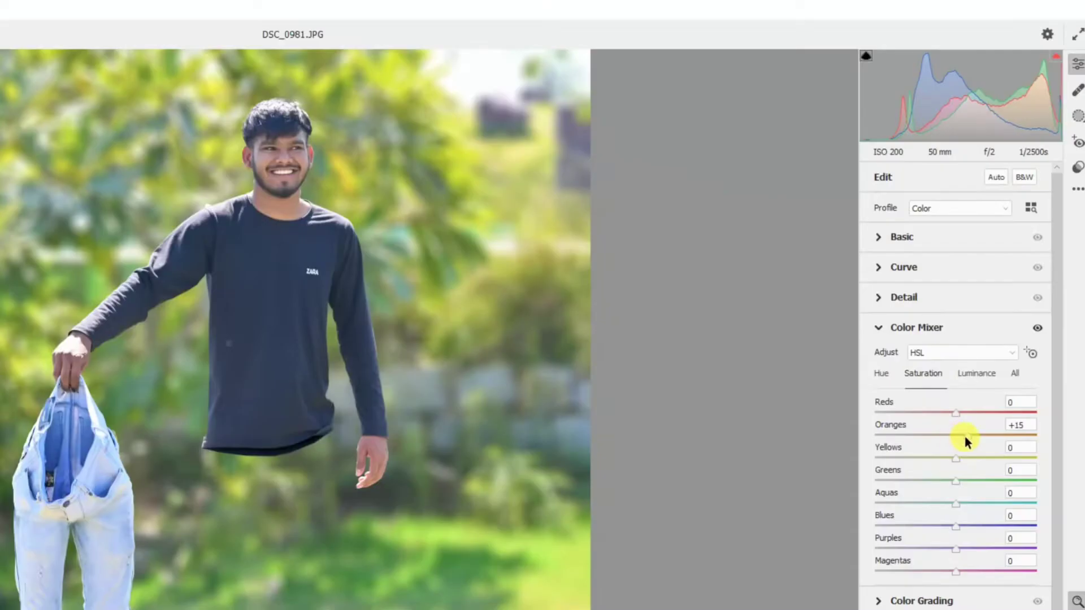
{"action": "left_click_drag", "start_coordinate": [965, 436], "coordinate": [961, 433]}
{"action": "left_click_drag", "start_coordinate": [954, 459], "coordinate": [918, 484]}
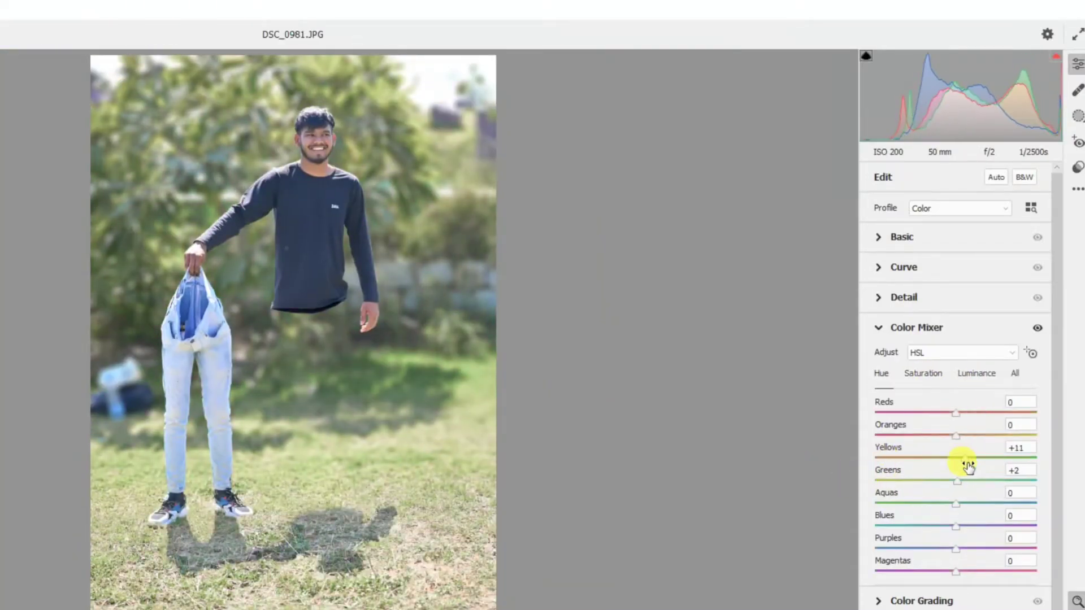
{"action": "left_click", "coordinate": [924, 374]}
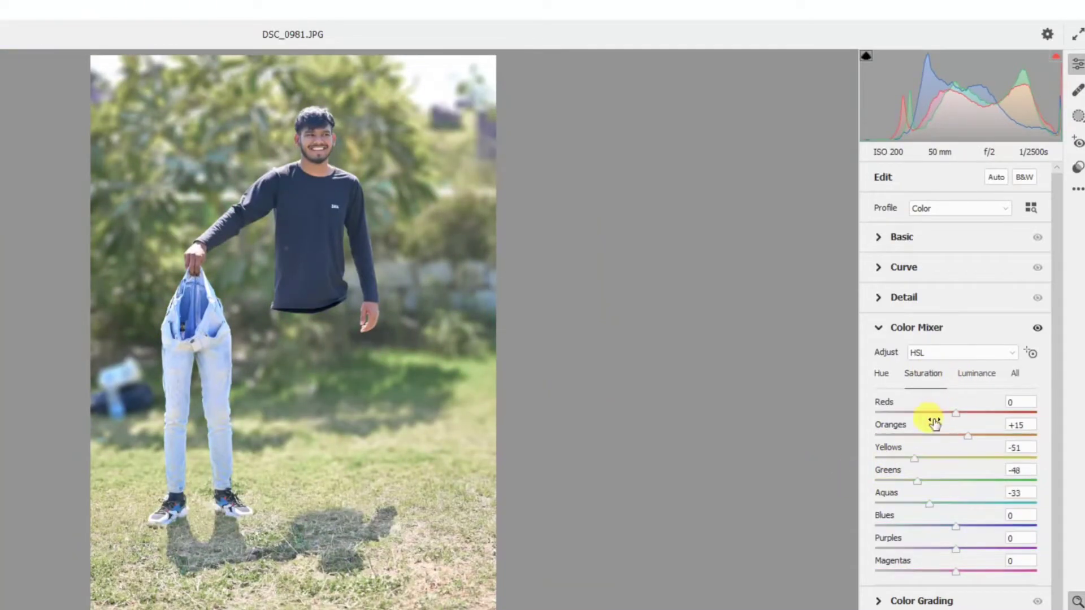
{"action": "left_click_drag", "start_coordinate": [914, 459], "coordinate": [875, 459]}
{"action": "left_click_drag", "start_coordinate": [918, 482], "coordinate": [853, 482]}
- Tint the shadows and midtones blue with Color Grading, leaving the highlights neutral
{"action": "left_click", "coordinate": [879, 328]}
{"action": "left_click", "coordinate": [878, 358]}
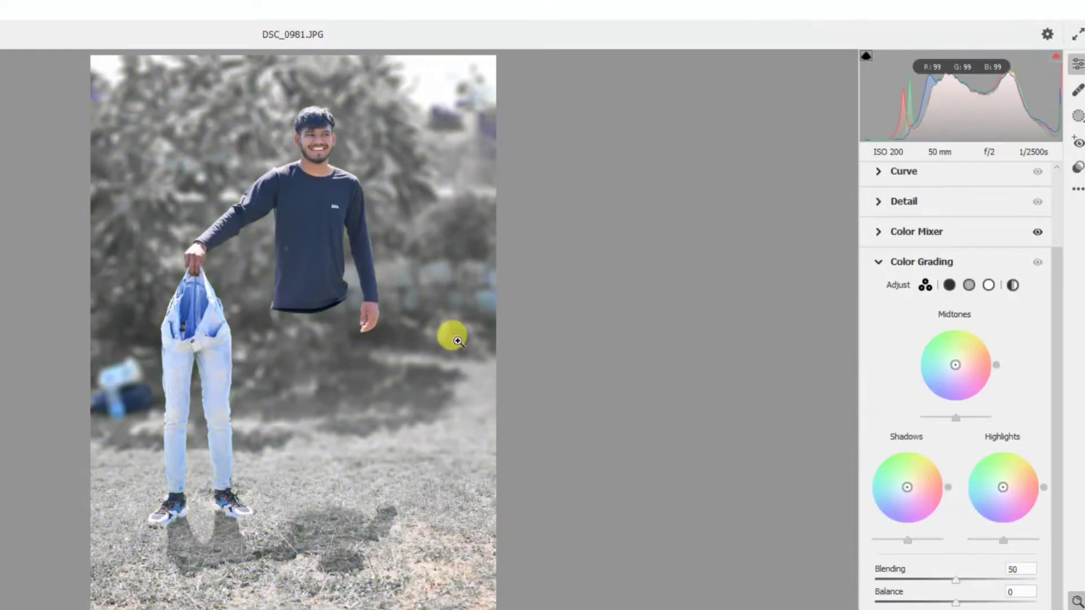
{"action": "left_click_drag", "start_coordinate": [907, 487], "coordinate": [901, 494]}
{"action": "left_click_drag", "start_coordinate": [956, 366], "coordinate": [950, 373]}
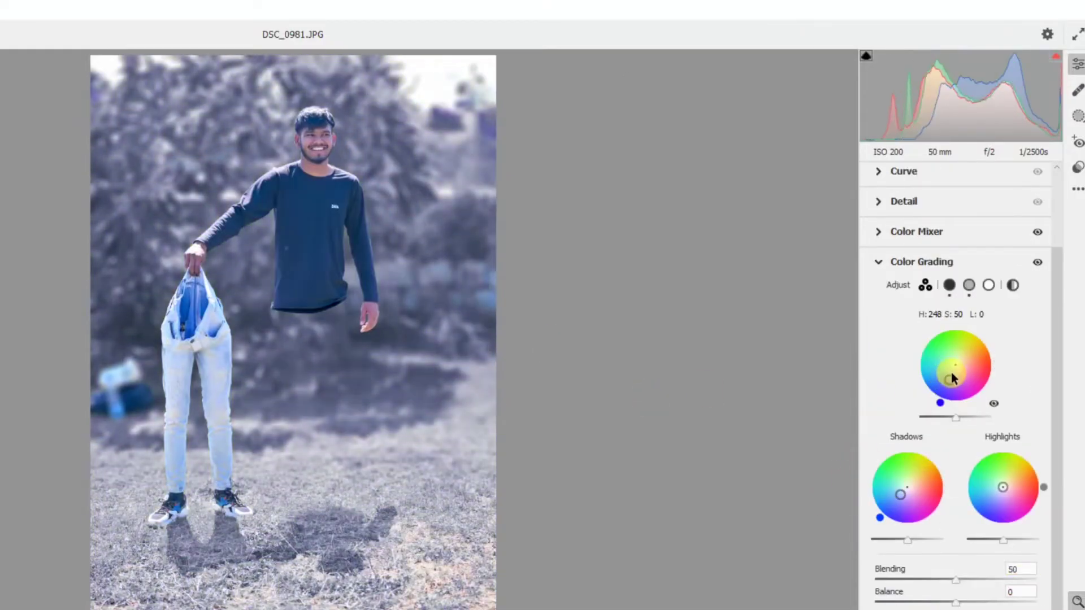
{"action": "mouse_move", "coordinate": [901, 494]}
{"action": "left_mouse_down"}
{"action": "mouse_move", "coordinate": [899, 508]}
{"action": "mouse_move", "coordinate": [902, 499]}
{"action": "left_mouse_up"}
{"action": "left_click_drag", "start_coordinate": [1003, 487], "coordinate": [992, 496]}
{"action": "double_click", "coordinate": [992, 496]}
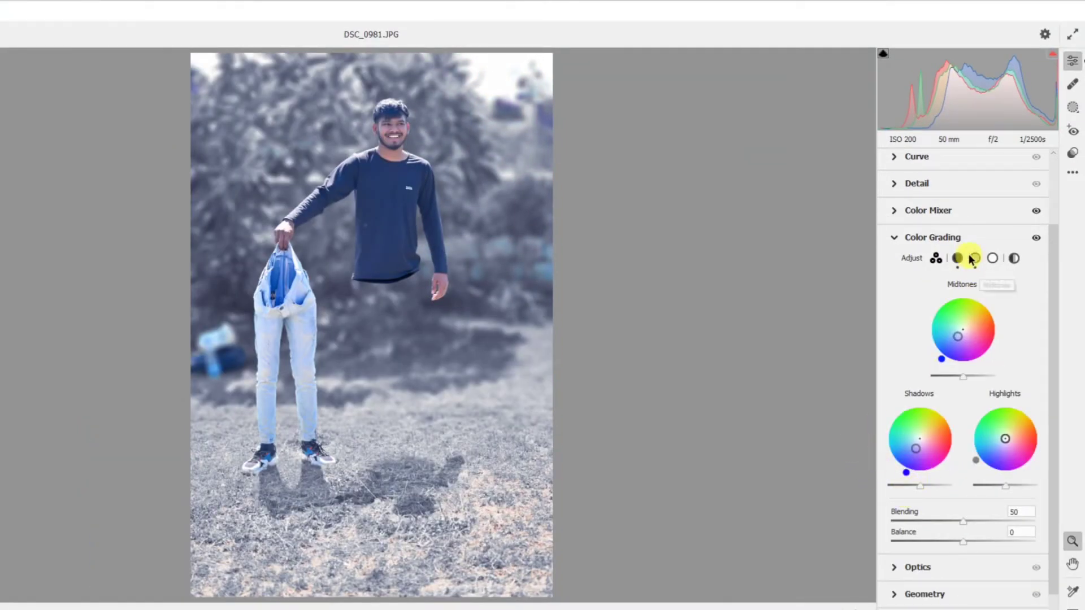
- Fine-tune the color grading through the individual shadows, midtones and highlights wheels
{"action": "left_click", "coordinate": [957, 259]}
{"action": "mouse_move", "coordinate": [955, 376]}
{"action": "left_mouse_down"}
{"action": "mouse_move", "coordinate": [949, 397]}
{"action": "mouse_move", "coordinate": [904, 354]}
{"action": "mouse_move", "coordinate": [932, 365]}
{"action": "mouse_move", "coordinate": [922, 364]}
{"action": "mouse_move", "coordinate": [940, 386]}
{"action": "mouse_move", "coordinate": [961, 364]}
{"action": "left_mouse_up"}
{"action": "left_click", "coordinate": [974, 259]}
{"action": "left_click", "coordinate": [993, 259]}
- Set the Optics vignette to -75 and make a slight negative adjustment in the Effects settings
{"action": "left_click", "coordinate": [898, 544]}
{"action": "left_click_drag", "start_coordinate": [965, 407], "coordinate": [910, 405]}
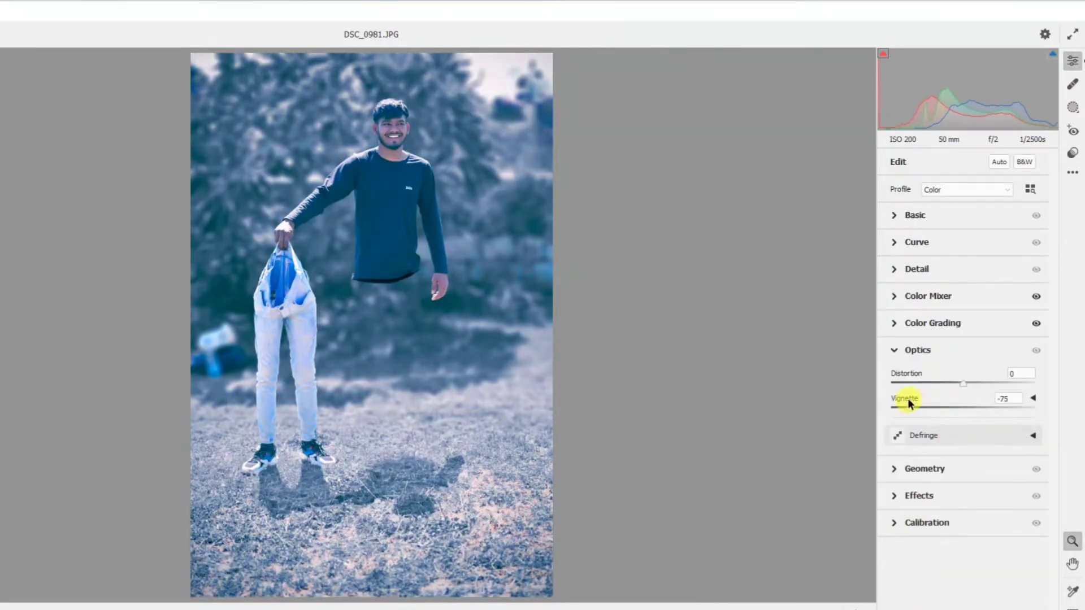
{"action": "left_click", "coordinate": [899, 496]}
{"action": "left_click_drag", "start_coordinate": [959, 462], "coordinate": [949, 464]}
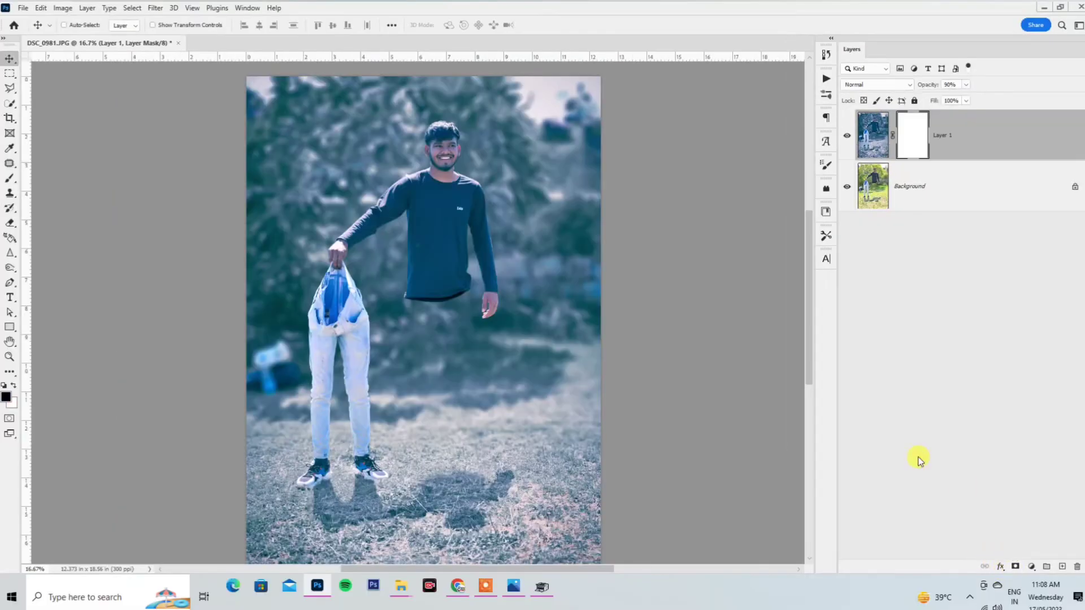
- Add a Gradient fill layer with Radial style and a 90° angle, centering it at the photo's upper edge above the man
{"action": "key", "text": "ctrl+plus"}
{"action": "left_click", "coordinate": [1020, 559]}
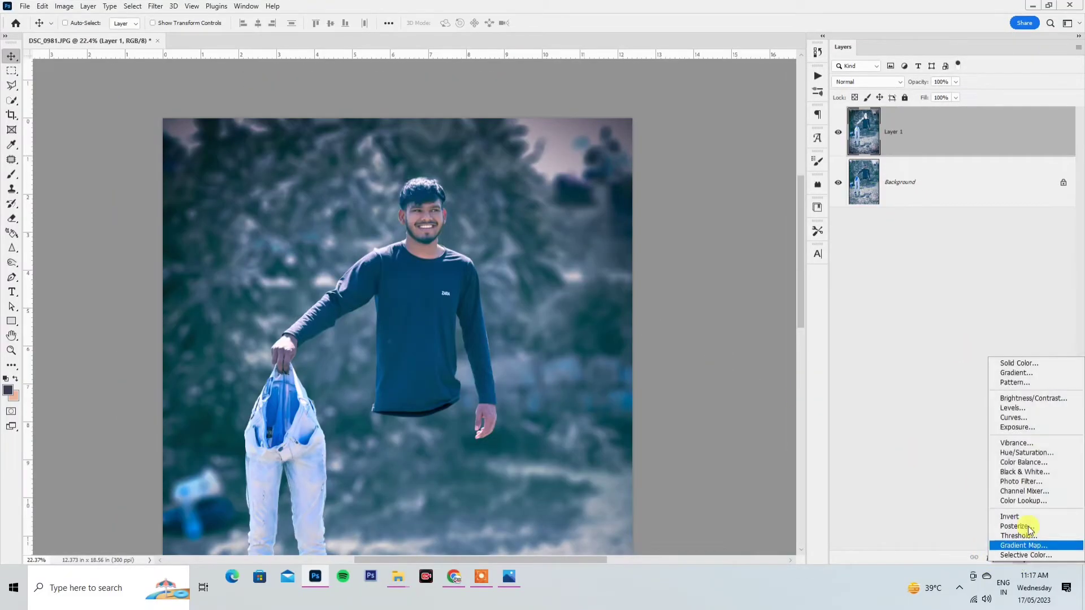
{"action": "left_click", "coordinate": [1016, 373]}
{"action": "left_click", "coordinate": [696, 359]}
{"action": "left_click", "coordinate": [689, 374]}
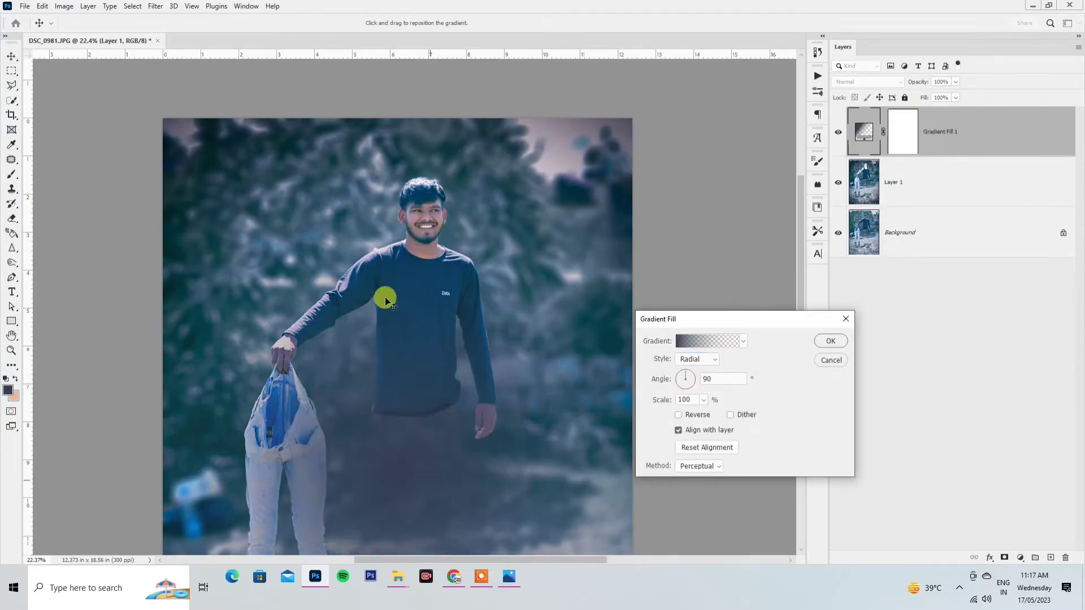
{"action": "left_click_drag", "start_coordinate": [385, 297], "coordinate": [386, 109]}
- Change the gradient's starting color stop to white (ffffff) and confirm the gradient fill
{"action": "left_click", "coordinate": [732, 341]}
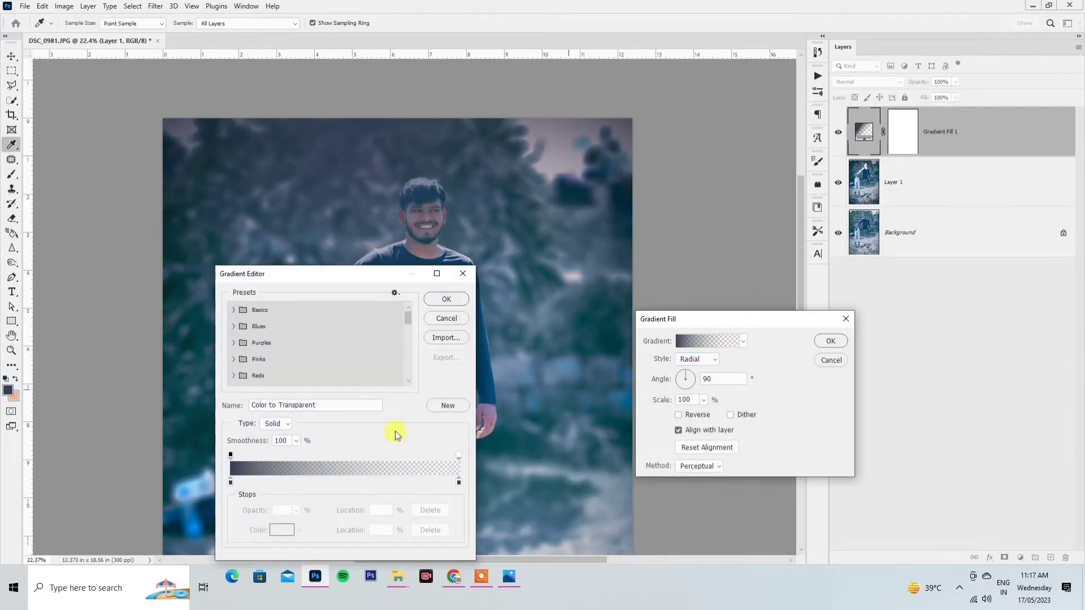
{"action": "left_click", "coordinate": [230, 482]}
{"action": "left_click", "coordinate": [284, 531]}
{"action": "type", "text": "ffffff"}
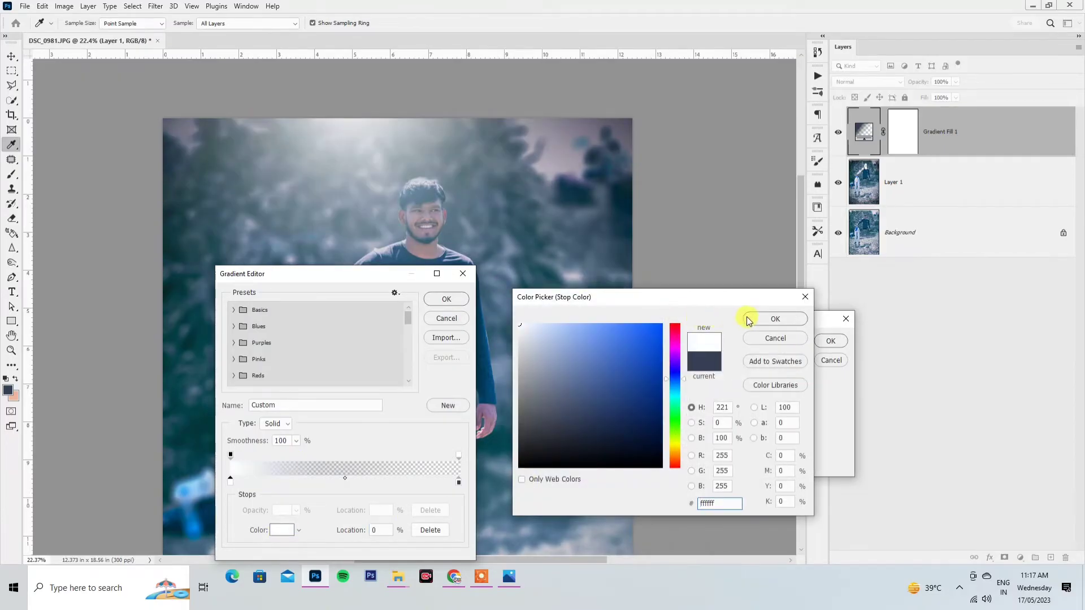
{"action": "left_click", "coordinate": [751, 320]}
{"action": "left_click", "coordinate": [446, 299]}
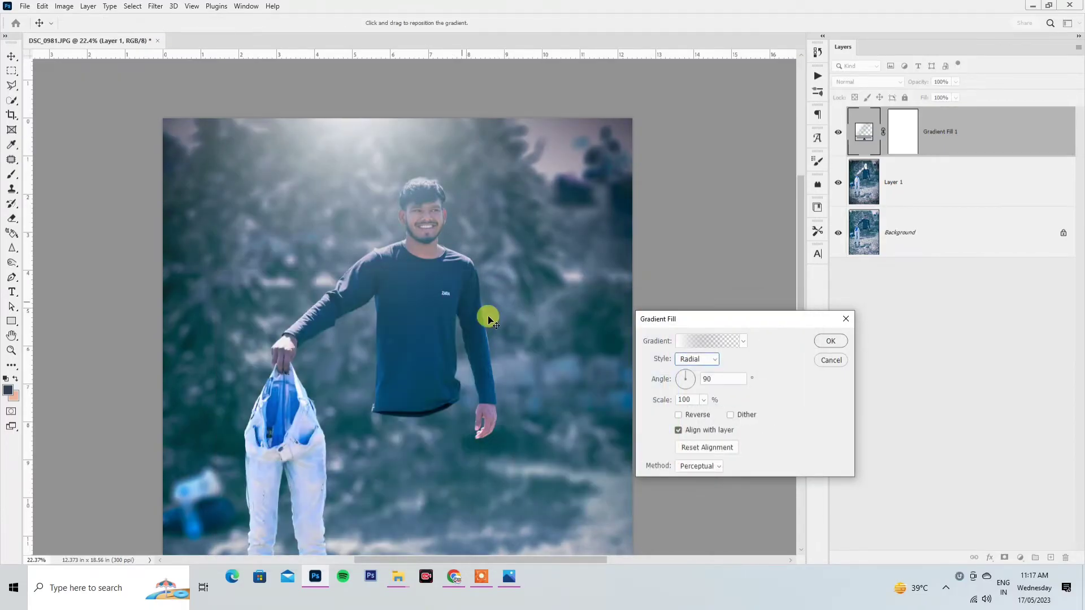
{"action": "left_click", "coordinate": [830, 341]}
- Set the Gradient Fill 1 layer's blend mode to Vivid Light and check the glow on the full photo
{"action": "left_click", "coordinate": [864, 82]}
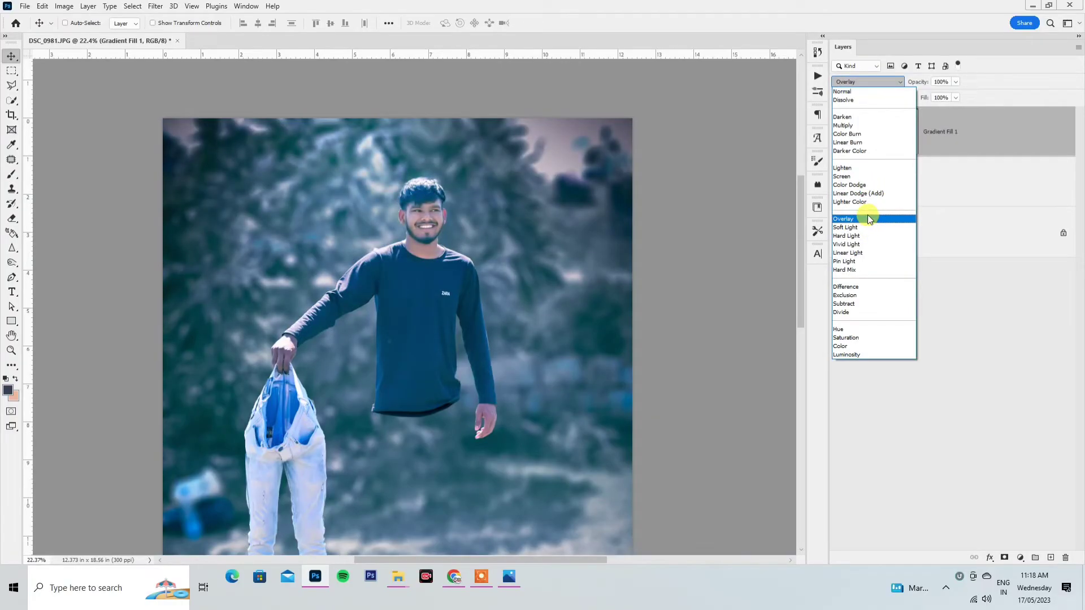
{"action": "left_click", "coordinate": [866, 247]}
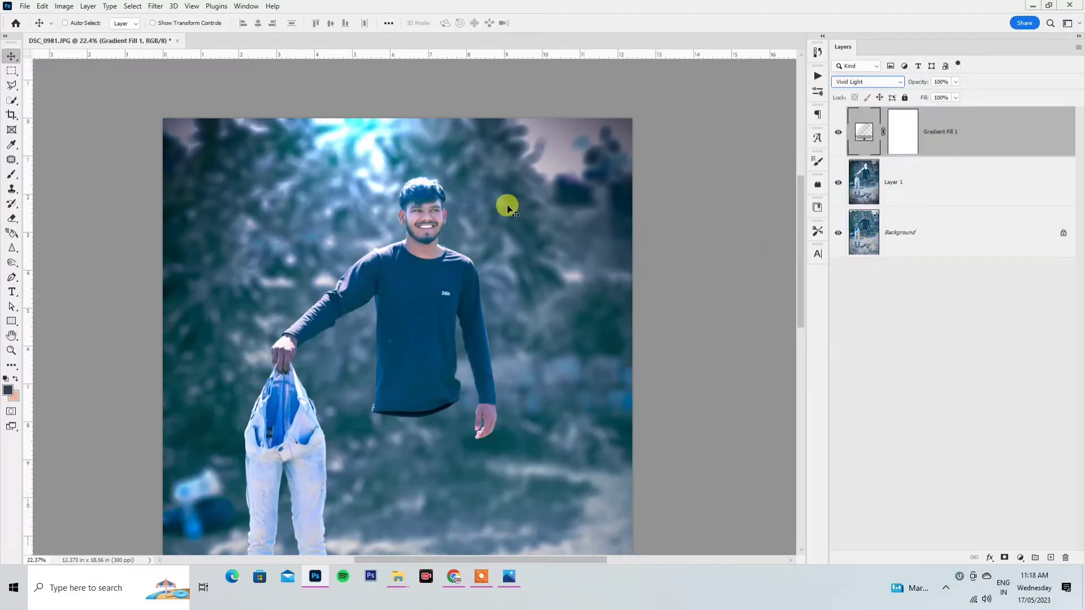
{"action": "left_click_drag", "start_coordinate": [458, 233], "coordinate": [511, 188]}
{"action": "scroll", "coordinate": [506, 192], "scroll_direction": "down", "scroll_amount": 5}
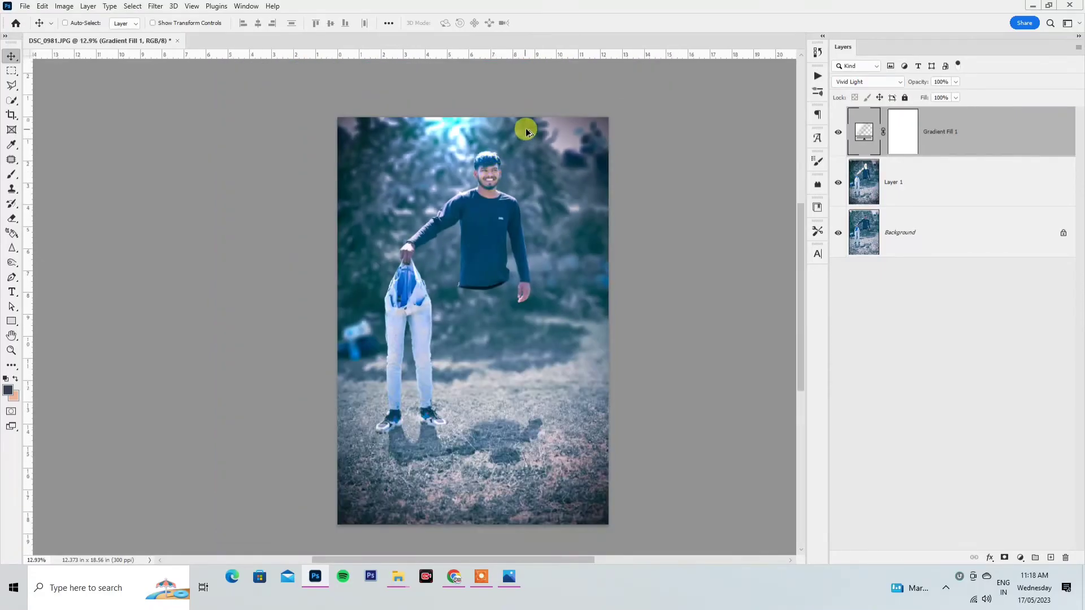
- Lower the opacity of the Gradient Fill 1 layer to 80%
{"action": "scroll", "coordinate": [525, 130], "scroll_direction": "up", "scroll_amount": 5}
{"action": "scroll", "coordinate": [499, 177], "scroll_direction": "up", "scroll_amount": 2}
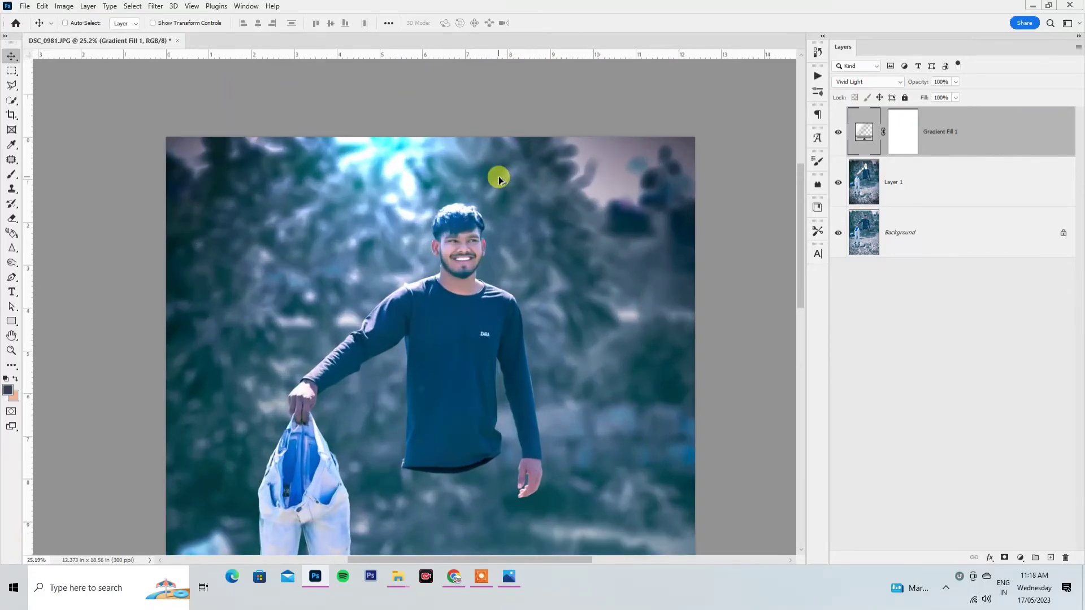
{"action": "left_click", "coordinate": [955, 81]}
{"action": "left_click_drag", "start_coordinate": [934, 93], "coordinate": [947, 99]}
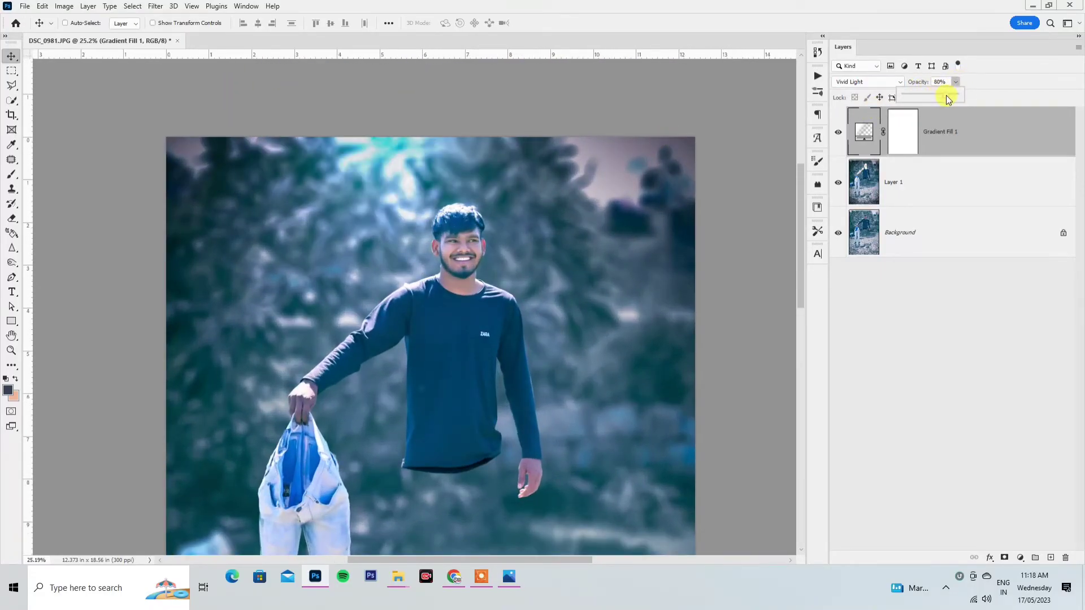
- Duplicate the Gradient Fill 1 layer and move the copy's radial glow to the photo's upper-left corner
{"action": "scroll", "coordinate": [583, 199], "scroll_direction": "down", "scroll_amount": 1}
{"action": "key", "text": "ctrl+j"}
{"action": "double_click", "coordinate": [864, 132]}
{"action": "left_click_drag", "start_coordinate": [703, 401], "coordinate": [707, 408]}
{"action": "left_click_drag", "start_coordinate": [398, 179], "coordinate": [212, 186]}
{"action": "left_click", "coordinate": [831, 341]}
- Set the opacity of the gradient copy and the original Gradient Fill 1 layer to 65%
{"action": "left_click", "coordinate": [955, 82]}
{"action": "left_click_drag", "start_coordinate": [931, 96], "coordinate": [951, 113]}
{"action": "left_click", "coordinate": [955, 182]}
{"action": "left_click", "coordinate": [955, 82]}
{"action": "scroll", "coordinate": [501, 189], "scroll_direction": "down", "scroll_amount": 1}
{"action": "scroll", "coordinate": [505, 193], "scroll_direction": "down", "scroll_amount": 3}
{"action": "scroll", "coordinate": [531, 200], "scroll_direction": "up", "scroll_amount": 2}
- Duplicate the upper-left glow layer and reduce the Fill of the three gradient layers, setting the new copy to 77%
{"action": "left_click", "coordinate": [862, 128]}
{"action": "key", "text": "ctrl+j"}
{"action": "left_click", "coordinate": [955, 98]}
{"action": "left_click", "coordinate": [949, 179]}
{"action": "left_click", "coordinate": [956, 98]}
{"action": "left_click", "coordinate": [932, 221]}
{"action": "left_click", "coordinate": [955, 97]}
- Duplicate the Gradient Fill 1 copy 2 layer, review its gradient fill settings and check the glow on the photo
{"action": "left_click", "coordinate": [948, 139]}
{"action": "key", "text": "ctrl+j"}
{"action": "double_click", "coordinate": [863, 132]}
{"action": "left_click", "coordinate": [834, 361]}
{"action": "scroll", "coordinate": [462, 206], "scroll_direction": "down", "scroll_amount": 4}
{"action": "scroll", "coordinate": [462, 207], "scroll_direction": "up", "scroll_amount": 2}
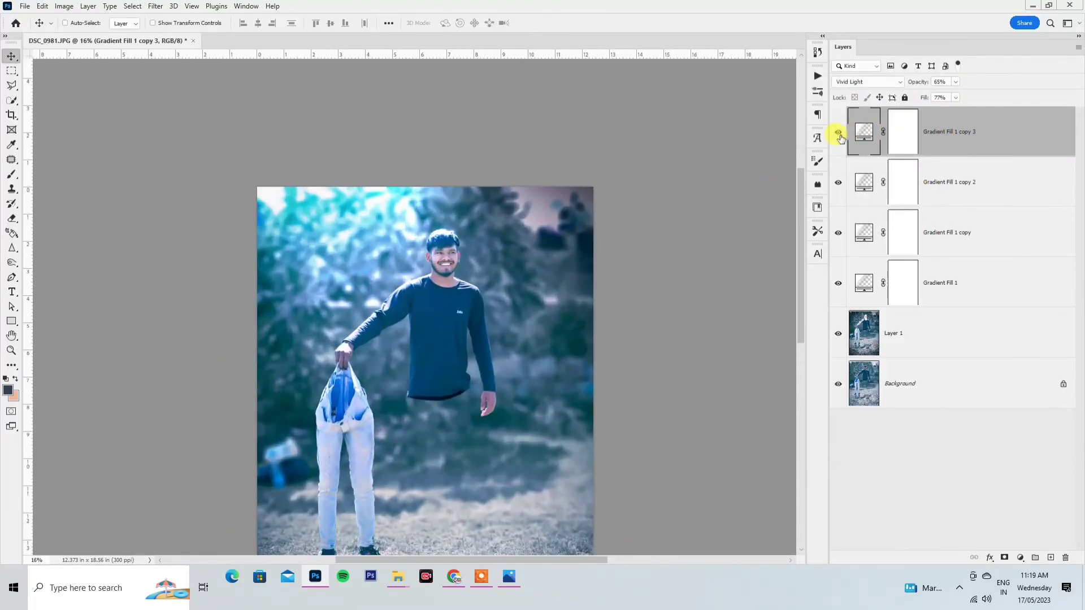
- Duplicate the topmost gradient layer and reposition its glow over the photo's upper-right area
{"action": "key", "text": "ctrl+j"}
{"action": "double_click", "coordinate": [865, 131]}
{"action": "left_click_drag", "start_coordinate": [612, 213], "coordinate": [565, 242]}
{"action": "left_click", "coordinate": [831, 341]}
- Fine-tune the strength of the Gradient Fill 1 copy 3 and copy 2 layers
{"action": "left_click", "coordinate": [949, 182]}
{"action": "left_click", "coordinate": [955, 82]}
{"action": "left_click", "coordinate": [949, 232]}
{"action": "left_click", "coordinate": [956, 82]}
{"action": "left_click_drag", "start_coordinate": [951, 98], "coordinate": [950, 114]}
- Compare the photo with and without the two lowest gradient layers, and set the Fill of Gradient Fill 1 to 75%
{"action": "left_click", "coordinate": [838, 282]}
{"action": "left_click", "coordinate": [838, 283]}
{"action": "left_click", "coordinate": [838, 333]}
{"action": "left_click", "coordinate": [838, 333]}
{"action": "left_click", "coordinate": [947, 334]}
{"action": "left_click", "coordinate": [956, 98]}
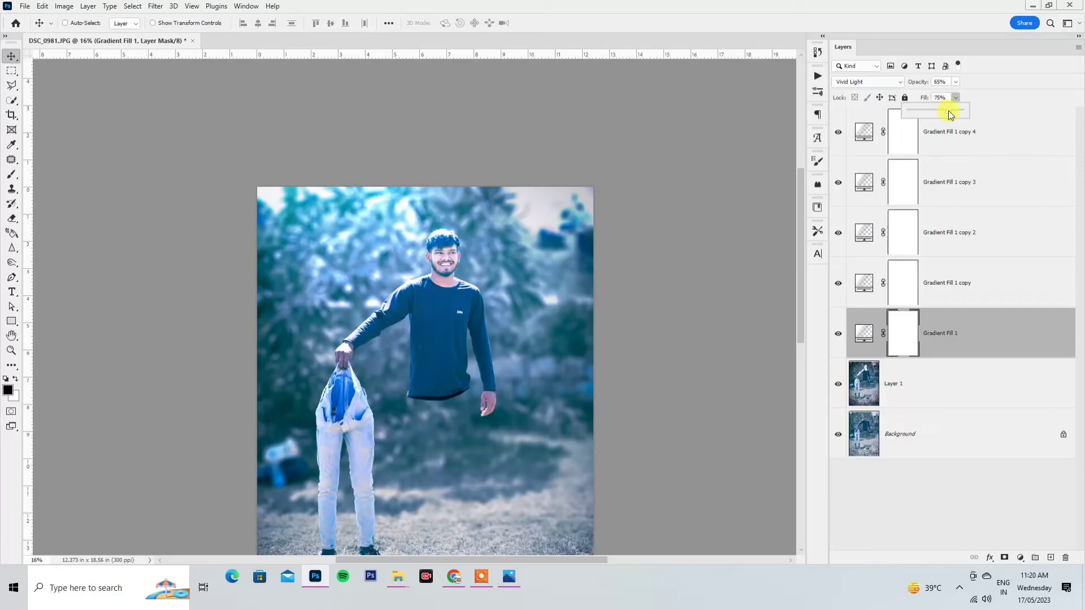
- Adjust the Gradient Fill 1 copy layer to 65% opacity and 87% Fill, and inspect the glow around the man
{"action": "left_click", "coordinate": [948, 283]}
{"action": "left_click", "coordinate": [956, 82]}
{"action": "left_click_drag", "start_coordinate": [432, 246], "coordinate": [437, 159]}
{"action": "scroll", "coordinate": [437, 155], "scroll_direction": "up", "scroll_amount": 4}
{"action": "scroll", "coordinate": [441, 215], "scroll_direction": "down", "scroll_amount": 3}
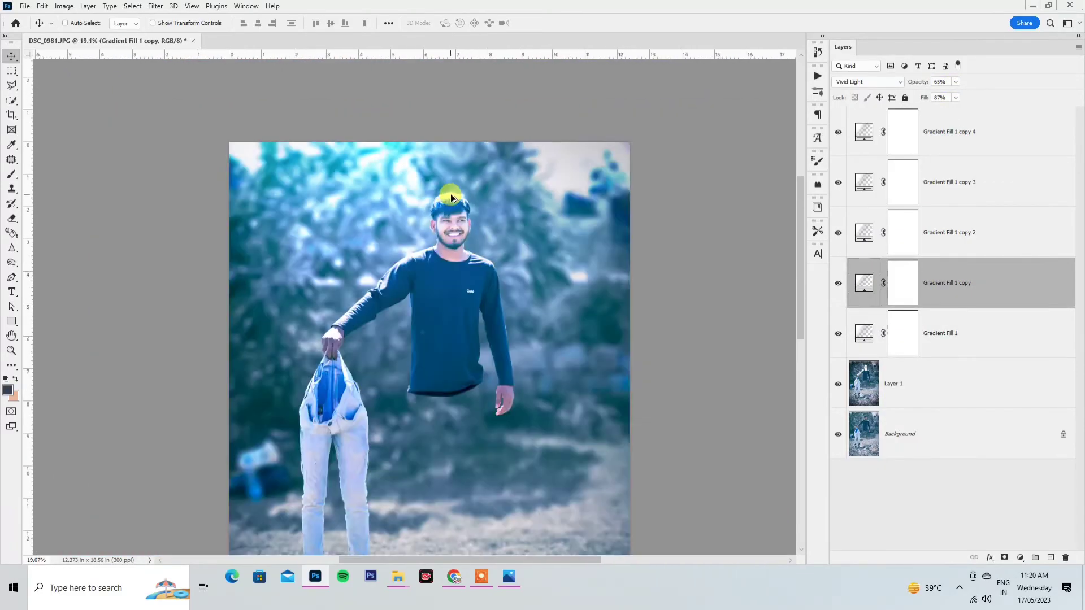
{"action": "scroll", "coordinate": [461, 189], "scroll_direction": "up", "scroll_amount": 1}
- Group all five gradient fill layers and add a layer mask to the group
{"action": "left_click", "coordinate": [960, 132]}
{"action": "left_click", "coordinate": [961, 333], "text": "shift"}
{"action": "key", "text": "ctrl+g"}
{"action": "scroll", "coordinate": [439, 181], "scroll_direction": "up", "scroll_amount": 7}
{"action": "left_click", "coordinate": [1004, 558]}
- Brush over the man's face on the group's mask to reduce the glow there, setting the brush opacity to 14%
{"action": "left_click", "coordinate": [12, 174]}
{"action": "right_click", "coordinate": [399, 330]}
{"action": "mouse_move", "coordinate": [402, 283]}
{"action": "left_mouse_down"}
{"action": "mouse_move", "coordinate": [381, 303]}
{"action": "mouse_move", "coordinate": [390, 350]}
{"action": "left_mouse_up"}
{"action": "left_click_drag", "start_coordinate": [419, 263], "coordinate": [376, 263]}
{"action": "key", "text": "x"}
{"action": "key", "text": "1"}
{"action": "key", "text": "4"}
{"action": "scroll", "coordinate": [375, 287], "scroll_direction": "down", "scroll_amount": 5}
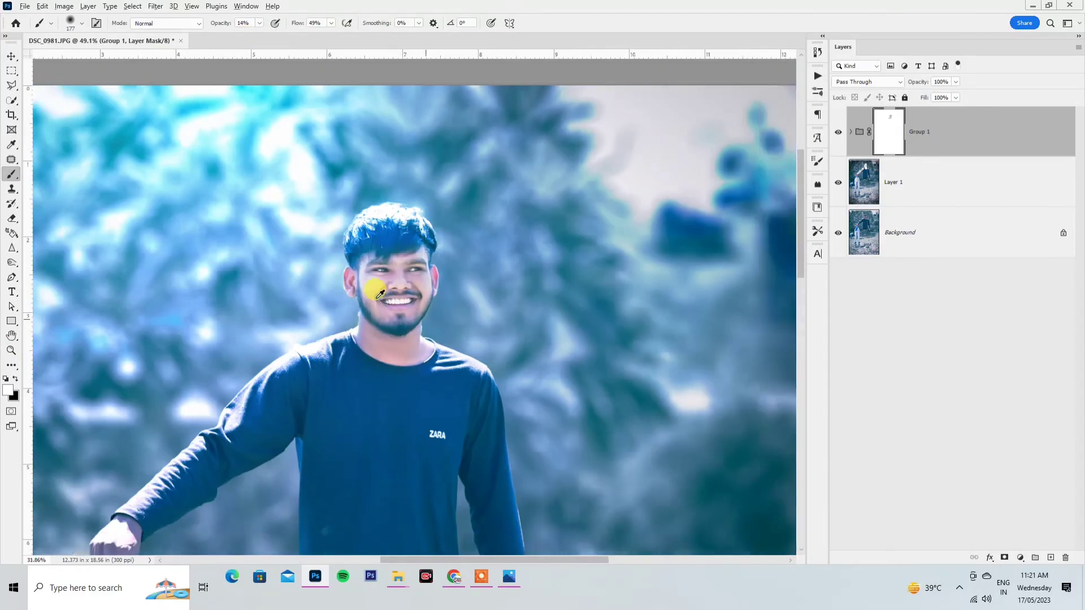
- Set the opacity of the Group 1 gradient group to 88%
{"action": "left_click", "coordinate": [956, 82]}
{"action": "left_click_drag", "start_coordinate": [957, 96], "coordinate": [952, 97]}
{"action": "left_click", "coordinate": [11, 56]}
- Compare the photo with the gradient group hidden and shown, and examine the finished image as a whole
{"action": "scroll", "coordinate": [418, 185], "scroll_direction": "down", "scroll_amount": 1}
{"action": "left_click", "coordinate": [838, 134]}
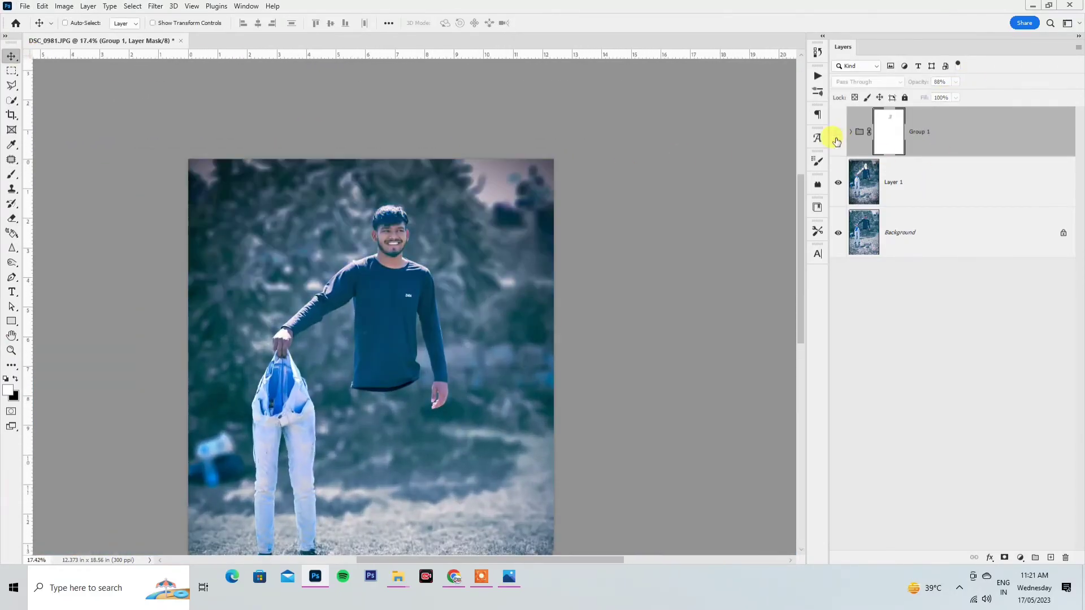
{"action": "scroll", "coordinate": [382, 253], "scroll_direction": "down", "scroll_amount": 2}
{"action": "scroll", "coordinate": [382, 253], "scroll_direction": "up", "scroll_amount": 5}
{"action": "left_click", "coordinate": [838, 134]}
{"action": "scroll", "coordinate": [395, 198], "scroll_direction": "down", "scroll_amount": 3}
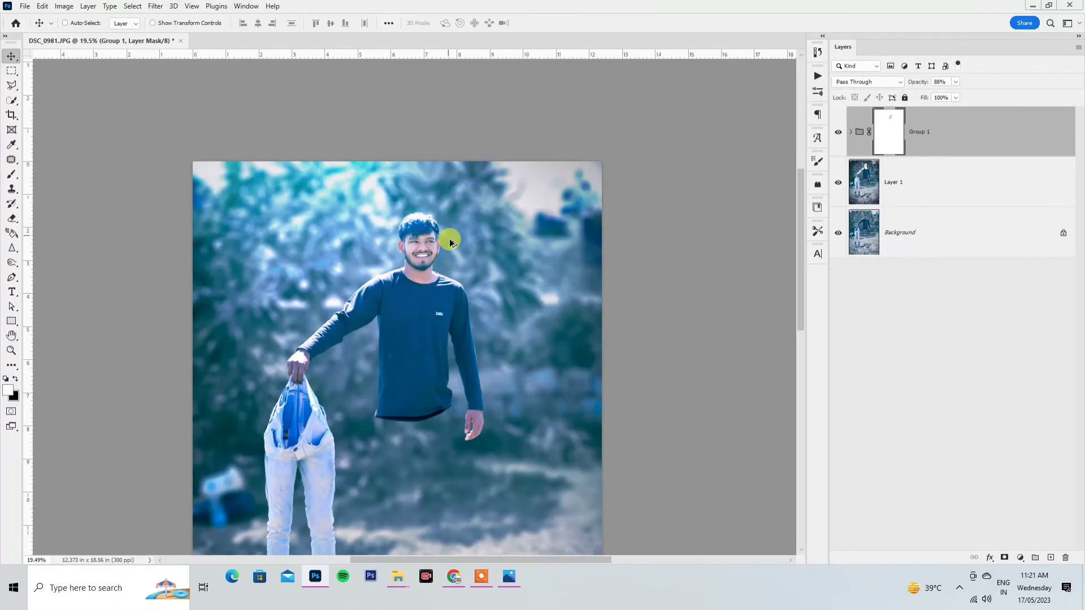
{"action": "scroll", "coordinate": [382, 259], "scroll_direction": "down", "scroll_amount": 4}
{"action": "scroll", "coordinate": [404, 290], "scroll_direction": "up", "scroll_amount": 1}
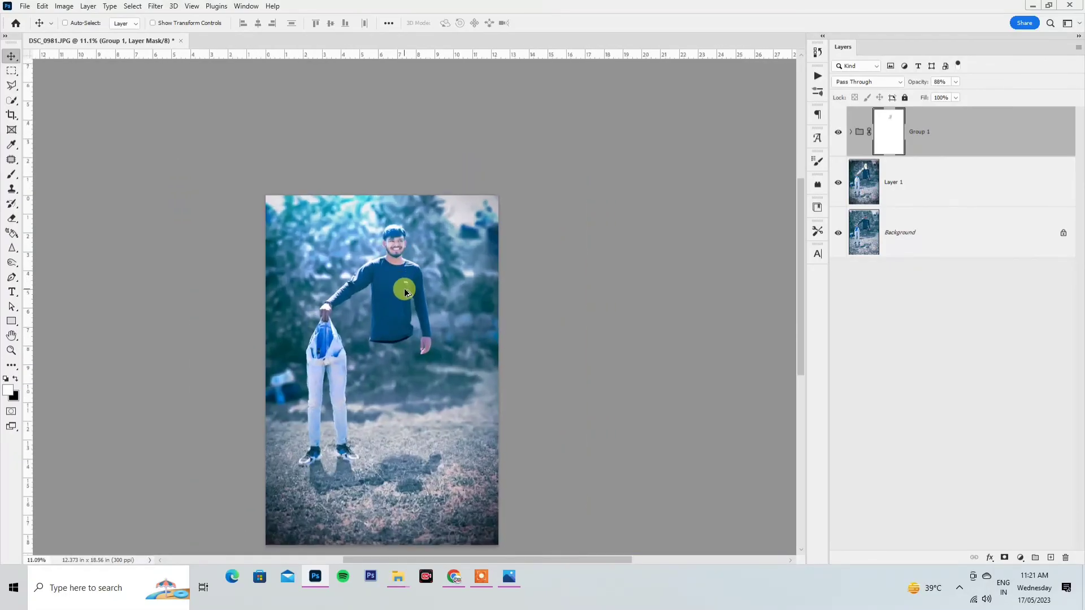
{"action": "scroll", "coordinate": [388, 329], "scroll_direction": "up", "scroll_amount": 1}
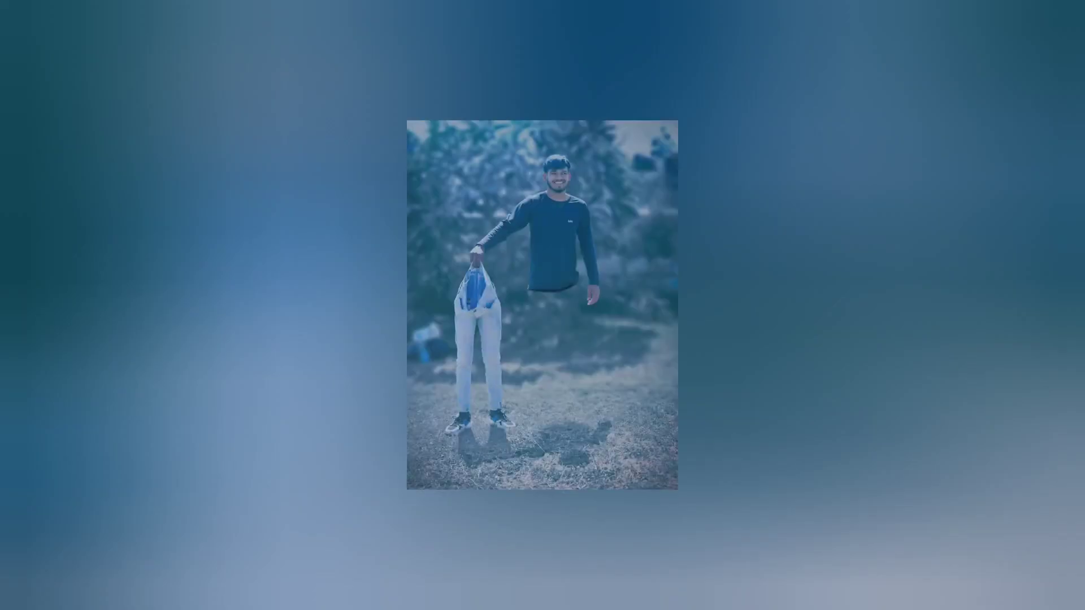